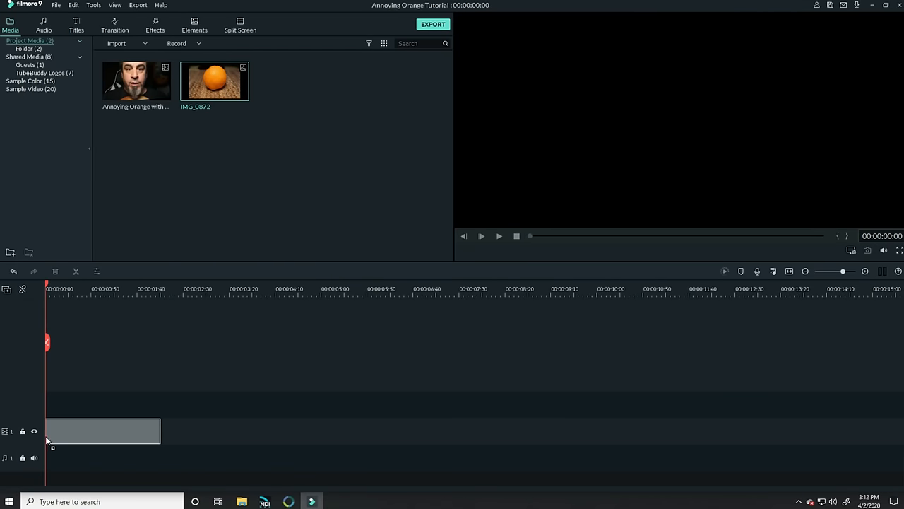
Step: Place the IMG_0872 orange photo on video track 2 and stretch it to full length
left_click_drag(45, 437, 44, 404)
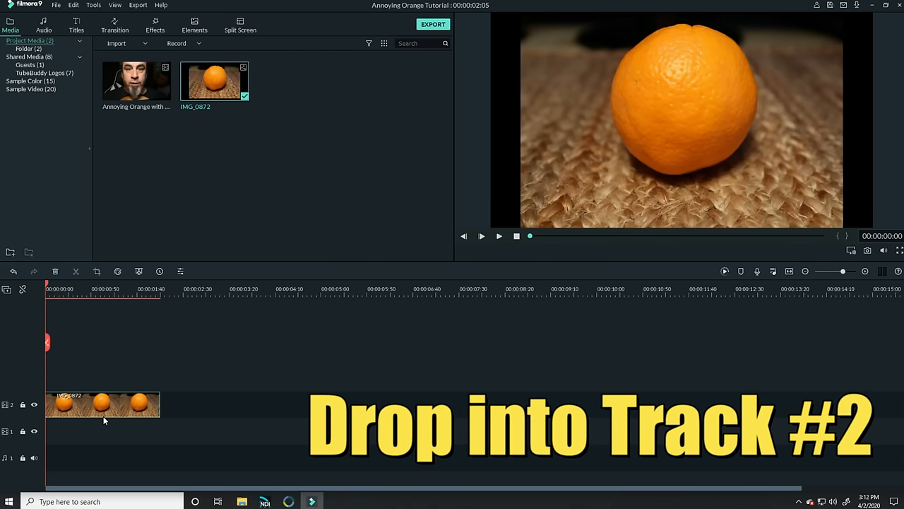
left_click_drag(160, 406, 859, 398)
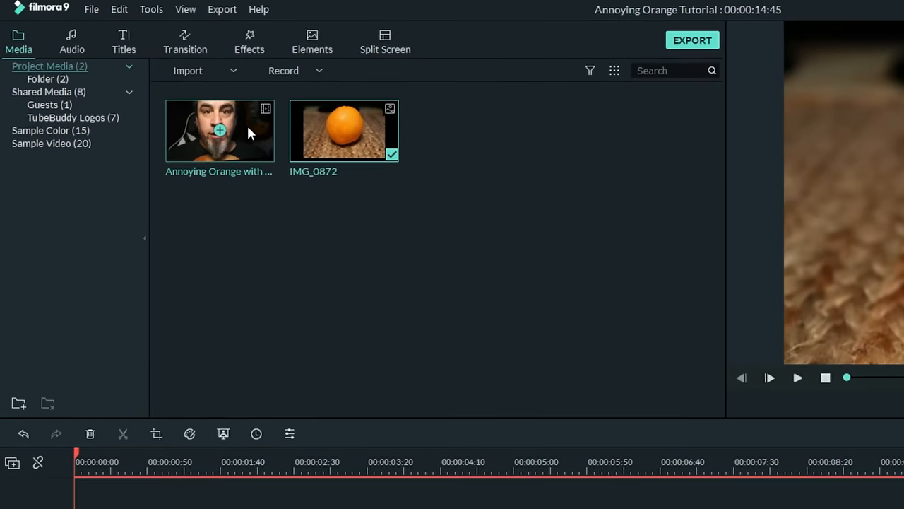
Step: Preview the speaker clip, then drop it onto video track 1 beneath the orange
double_click(249, 161)
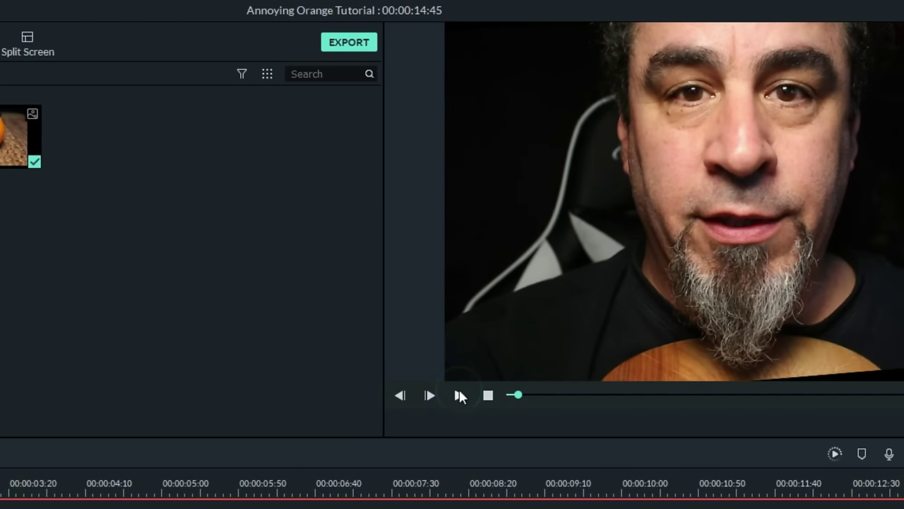
left_click(565, 395)
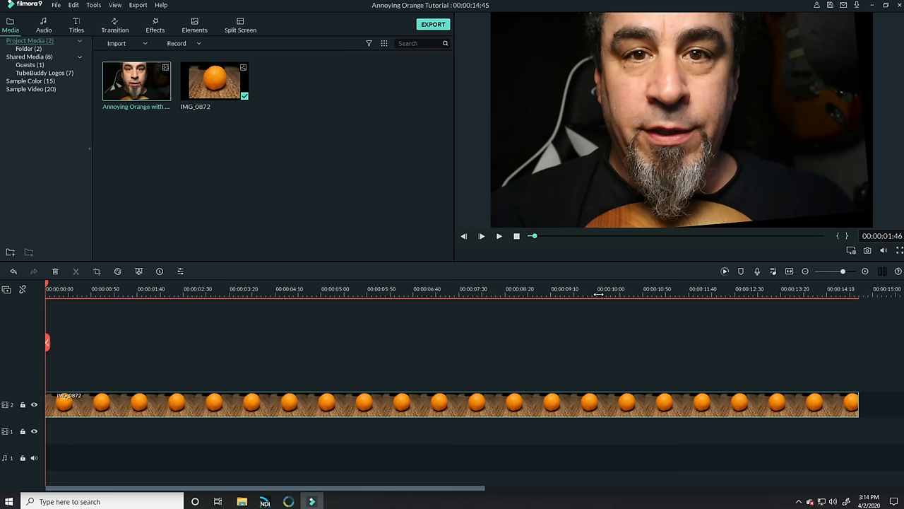
left_click_drag(136, 81, 40, 447)
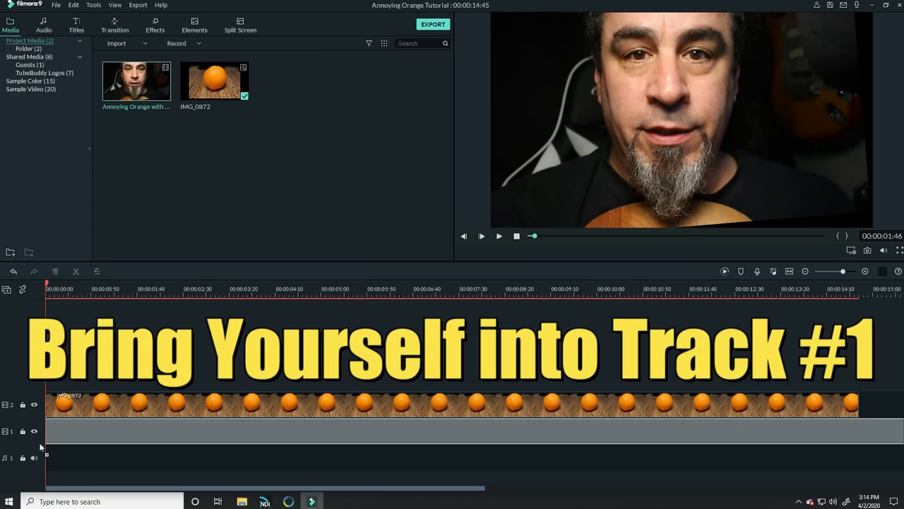
left_click_drag(40, 447, 40, 443)
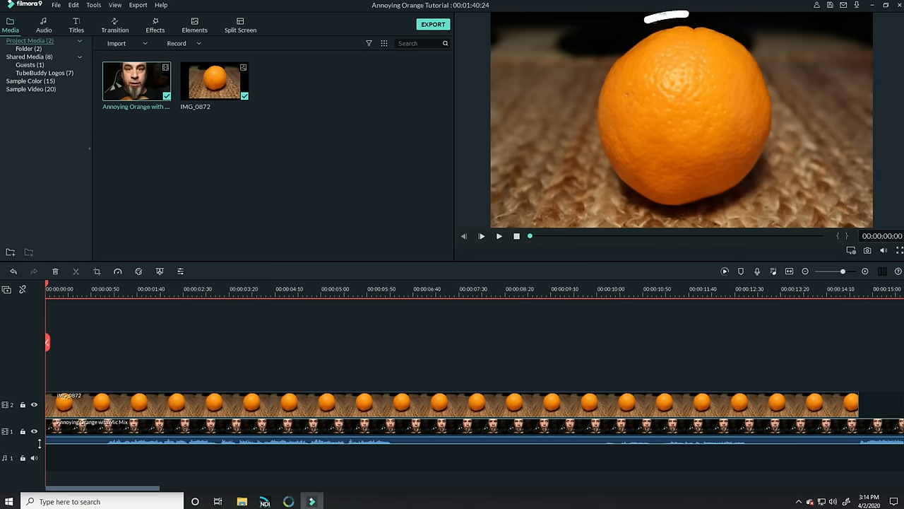
Step: Lower the orange clip's Compositing opacity to about 51% so the face shows through
double_click(190, 408)
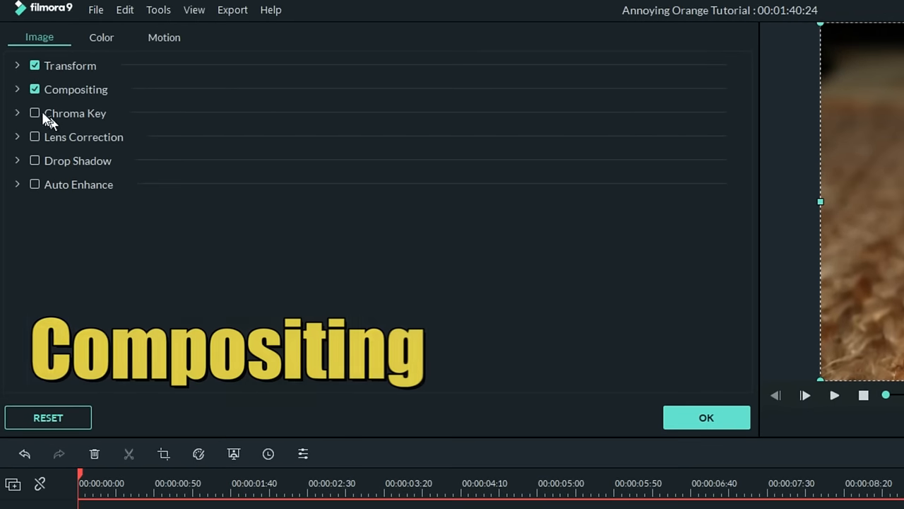
left_click(17, 89)
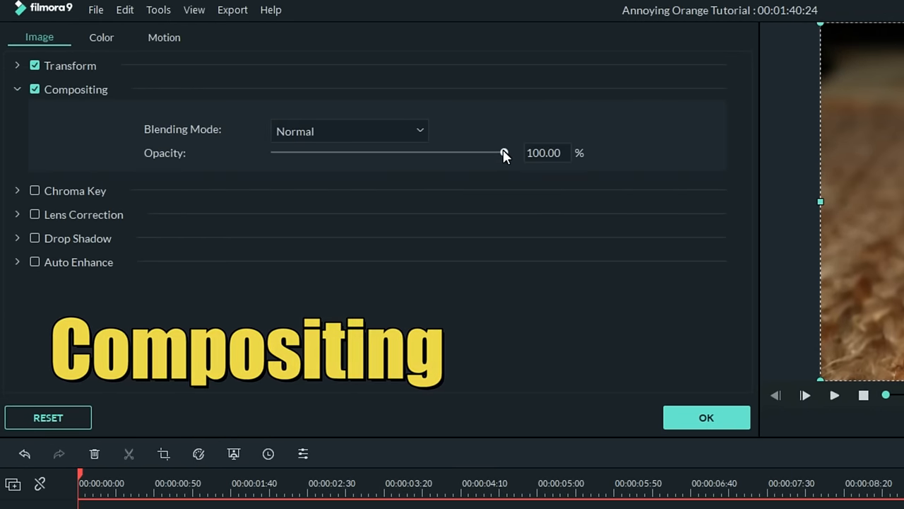
left_click_drag(505, 154, 241, 94)
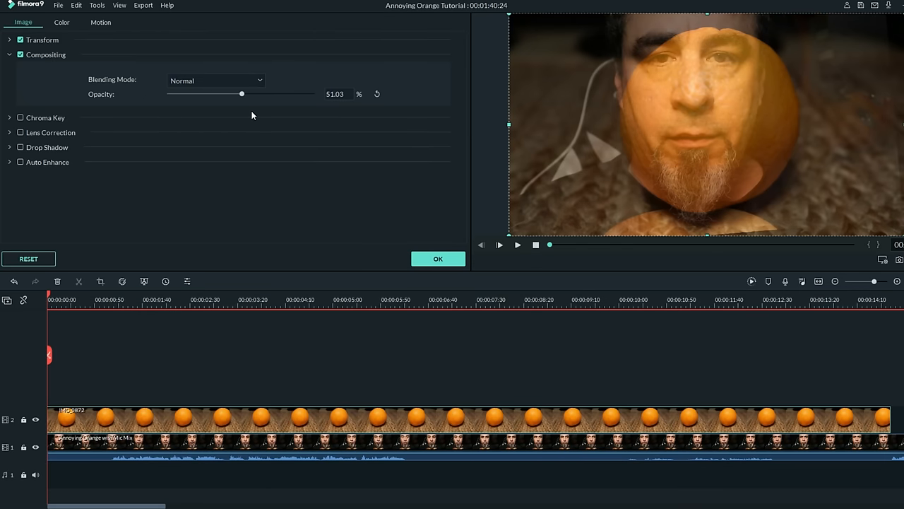
Step: Lock track 2 and begin enlarging and repositioning the speaker's face in the preview
left_click(25, 422)
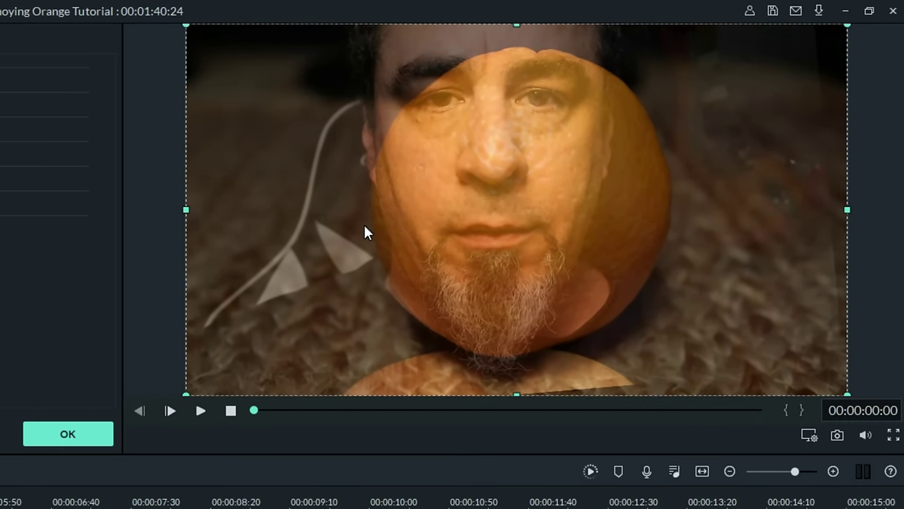
left_click(363, 225)
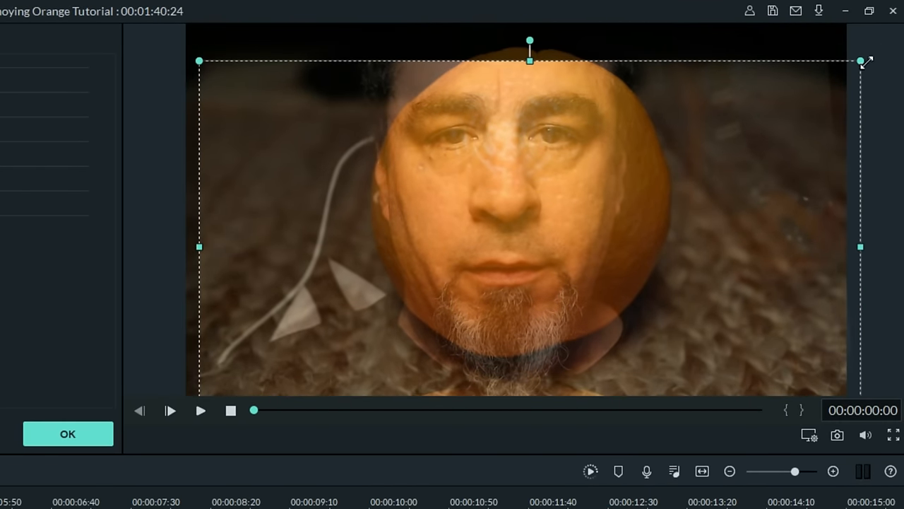
left_click_drag(861, 61, 903, 1)
left_click_drag(647, 163, 631, 236)
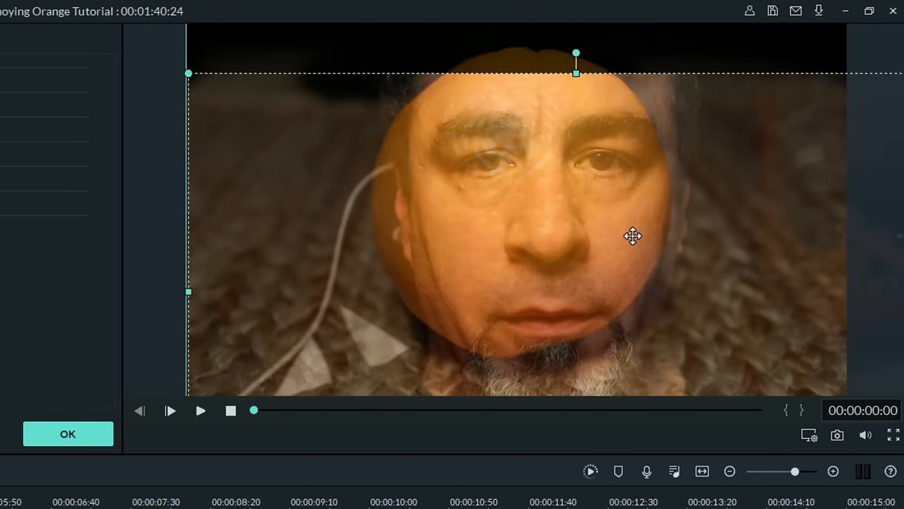
left_click_drag(190, 67, 80, 35)
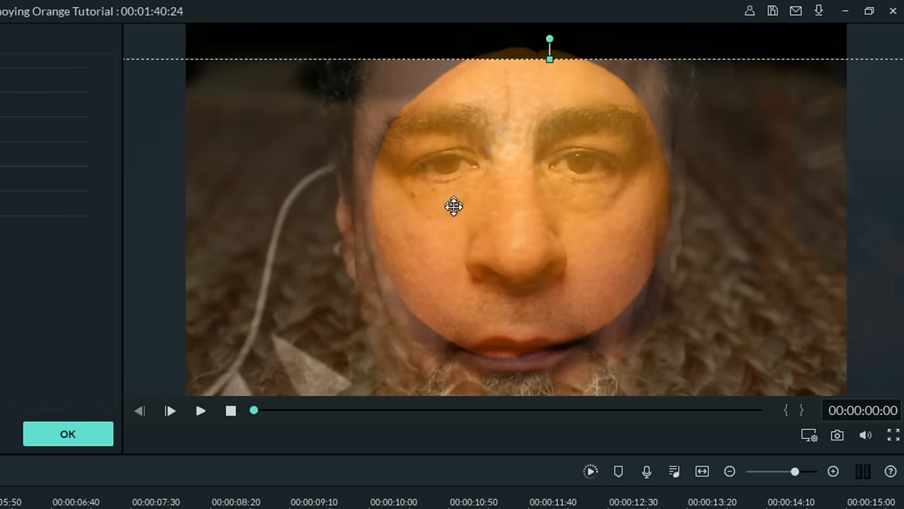
left_click_drag(454, 208, 453, 204)
left_click_drag(455, 205, 611, 127)
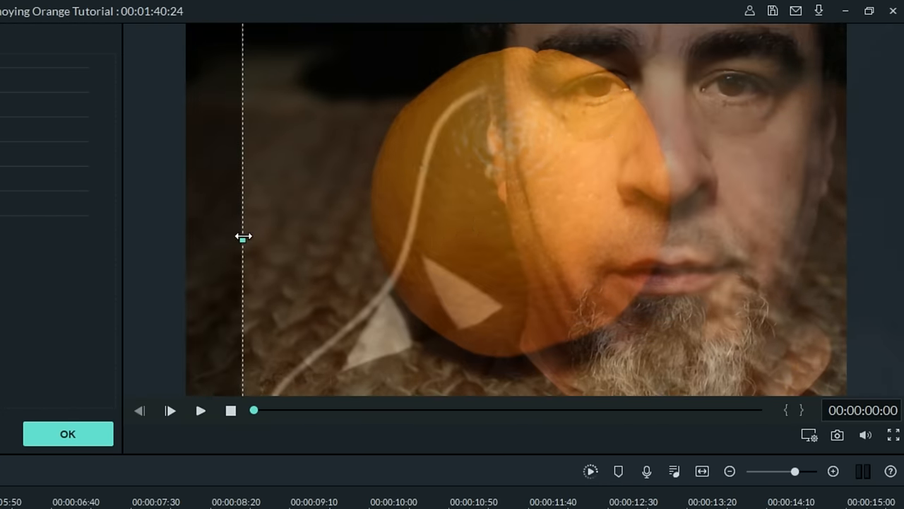
Step: Keep scaling and nudging the face until it lines up inside the orange
left_click_drag(243, 237, 437, 221)
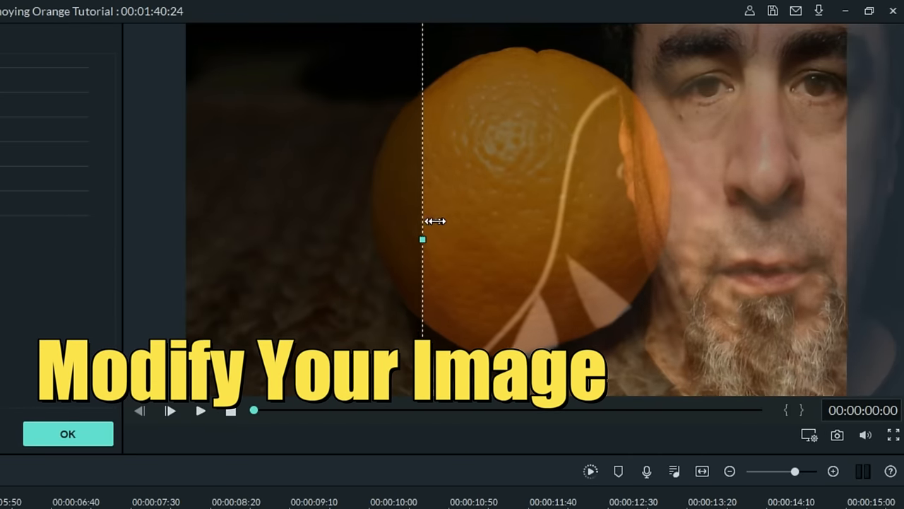
mouse_move(657, 169)
left_mouse_down()
mouse_move(428, 224)
mouse_move(407, 238)
mouse_move(424, 261)
left_mouse_up()
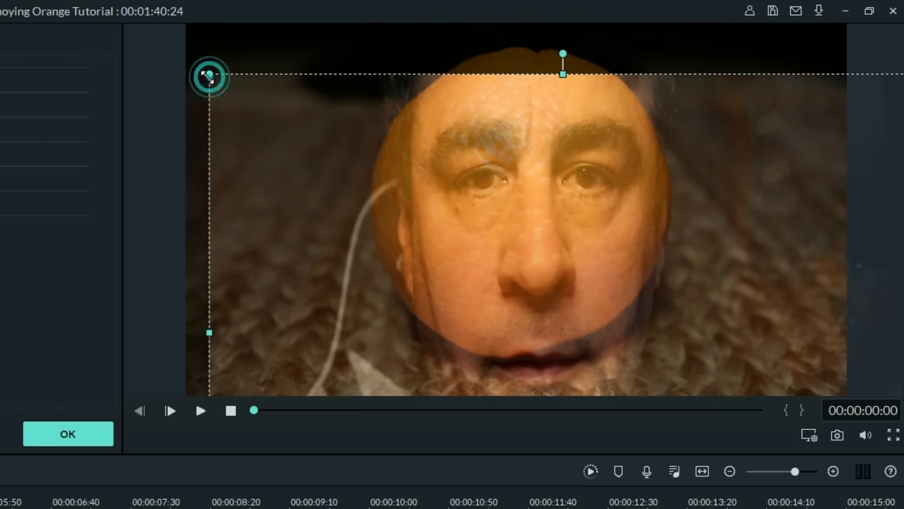
mouse_move(209, 75)
left_mouse_down()
mouse_move(174, 46)
mouse_move(104, 27)
left_mouse_up()
left_click_drag(334, 104, 346, 164)
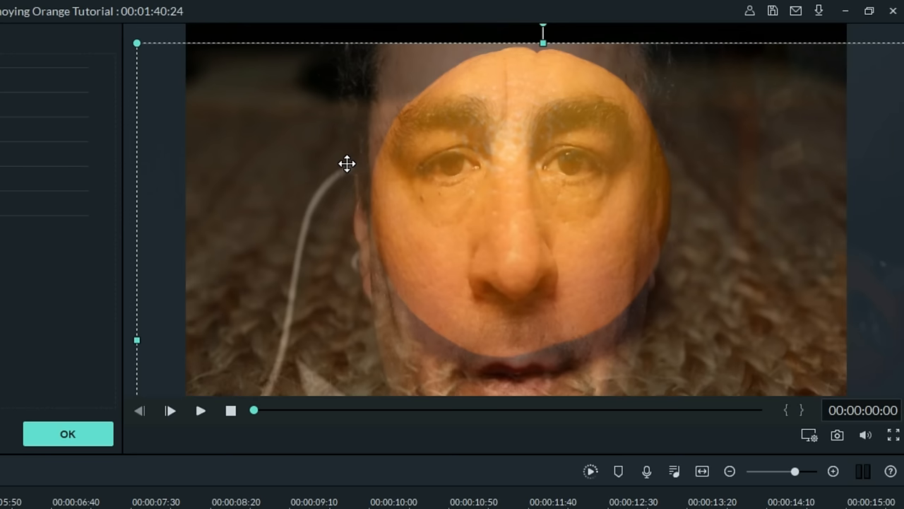
left_click_drag(542, 42, 562, 7)
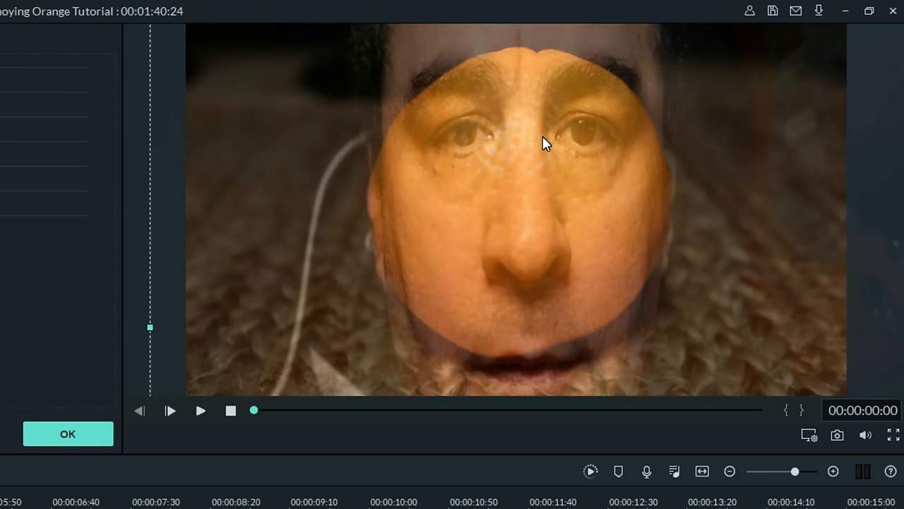
mouse_move(544, 144)
left_mouse_down()
mouse_move(541, 186)
mouse_move(530, 167)
left_mouse_up()
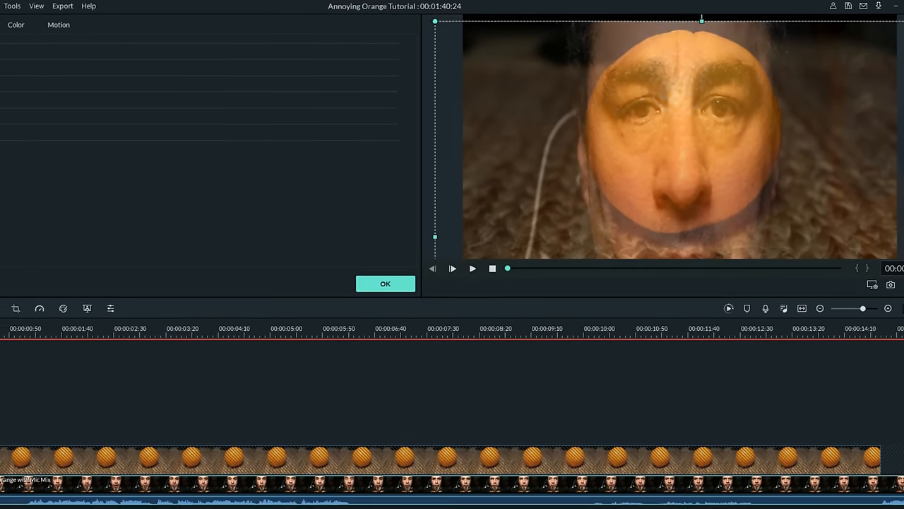
Step: Unlock track 2 and apply the Utility Image Mask effect to the orange photo clip
left_click(24, 421)
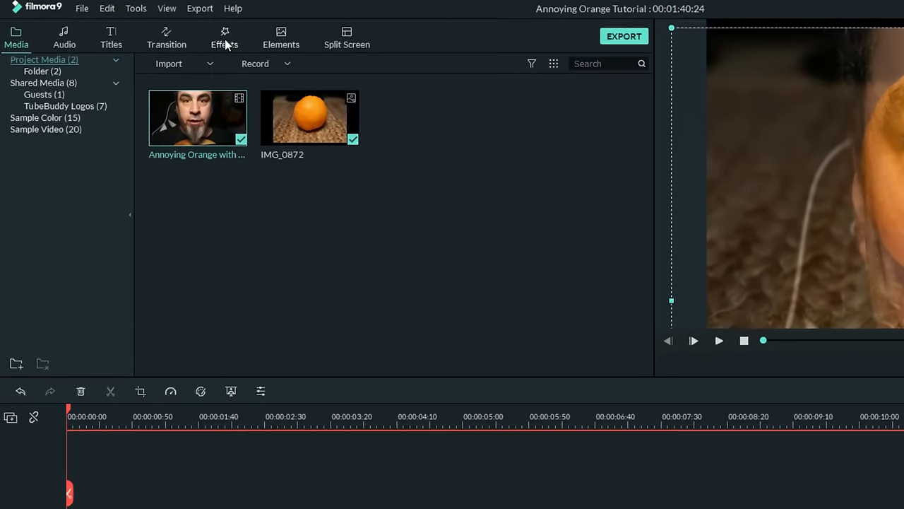
left_click(228, 45)
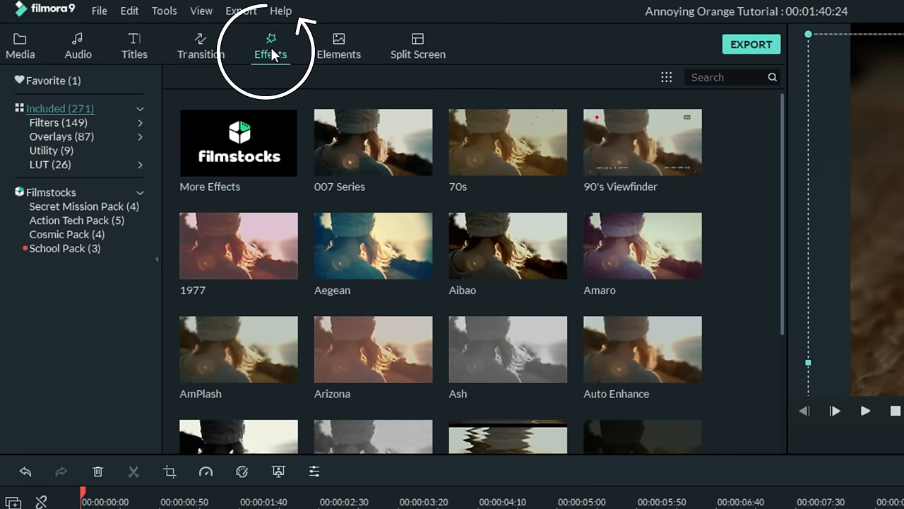
left_click(55, 153)
left_click(253, 245)
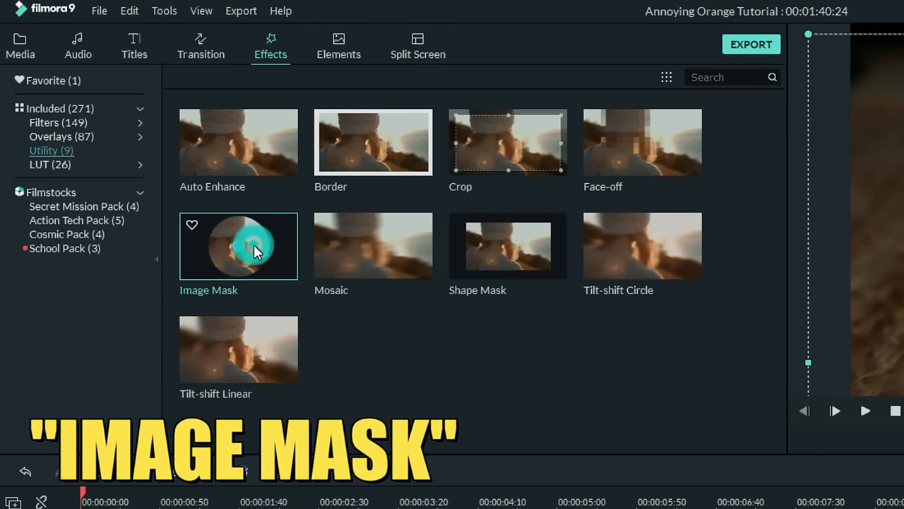
left_click_drag(253, 244, 132, 447)
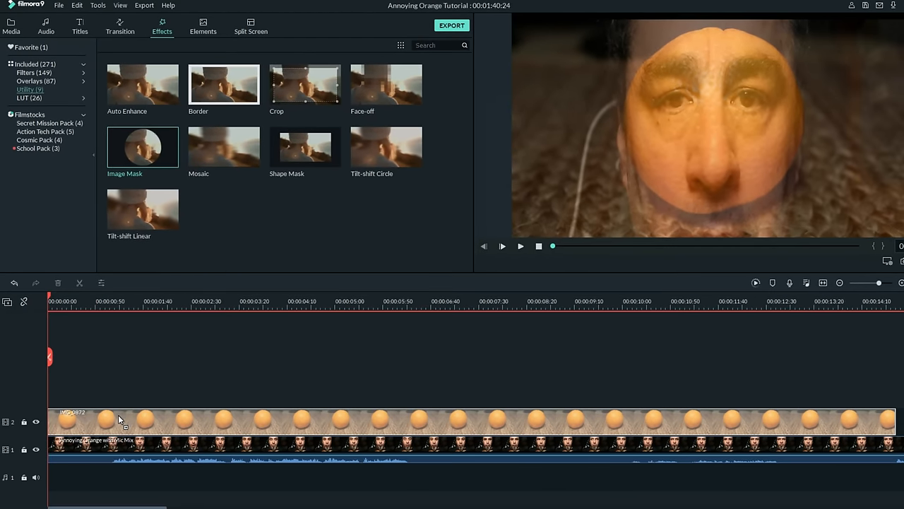
left_click_drag(118, 419, 118, 420)
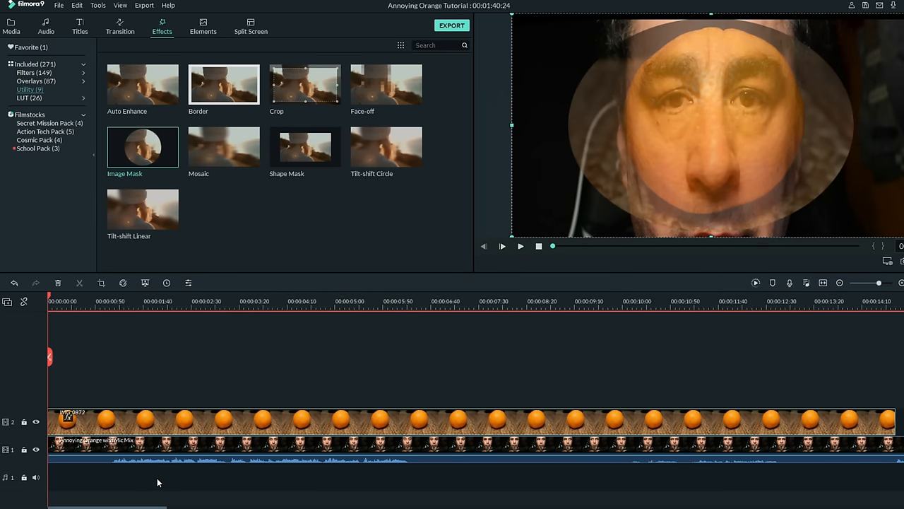
Step: Tick Invert Mask on the orange clip's Image Mask so the face shows through a hole
double_click(201, 424)
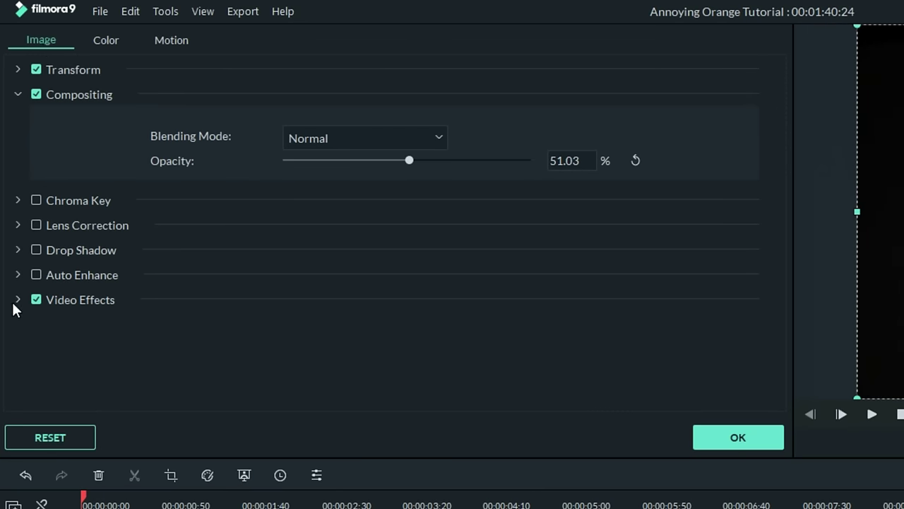
left_click(18, 299)
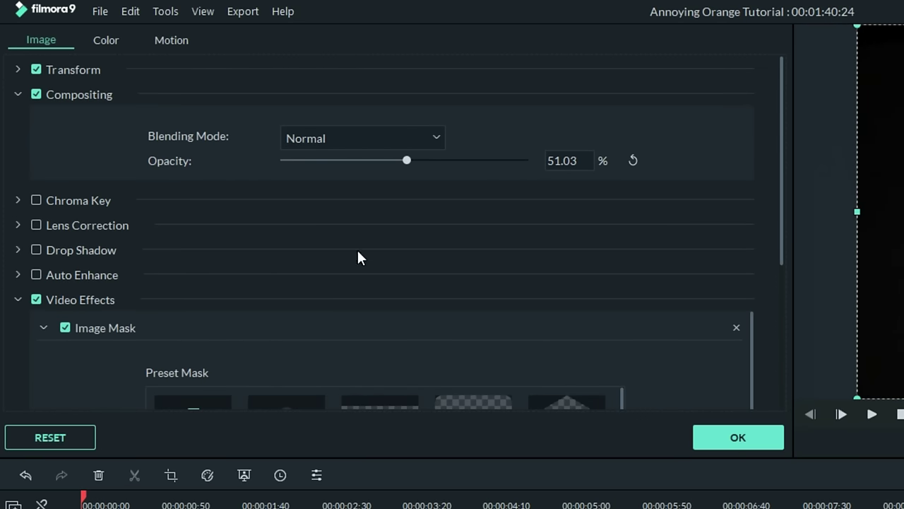
scroll(358, 255, "down", 2)
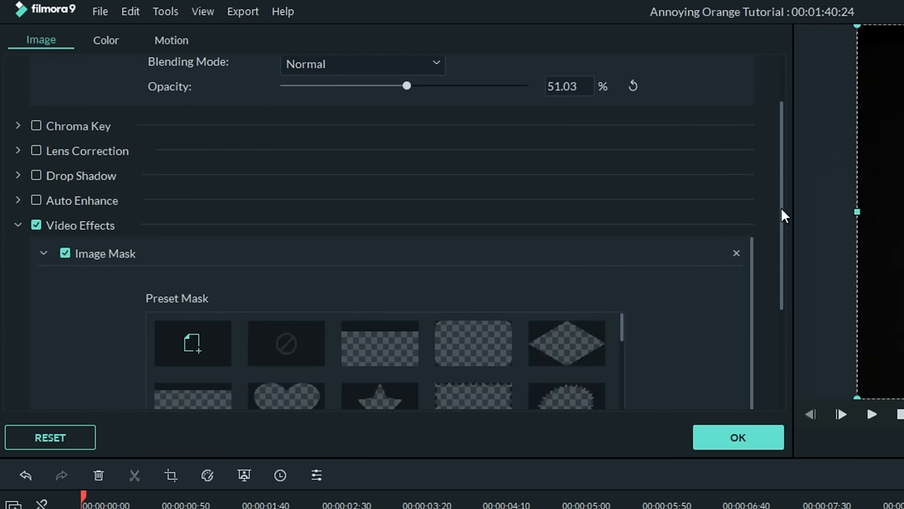
left_click_drag(782, 214, 777, 264)
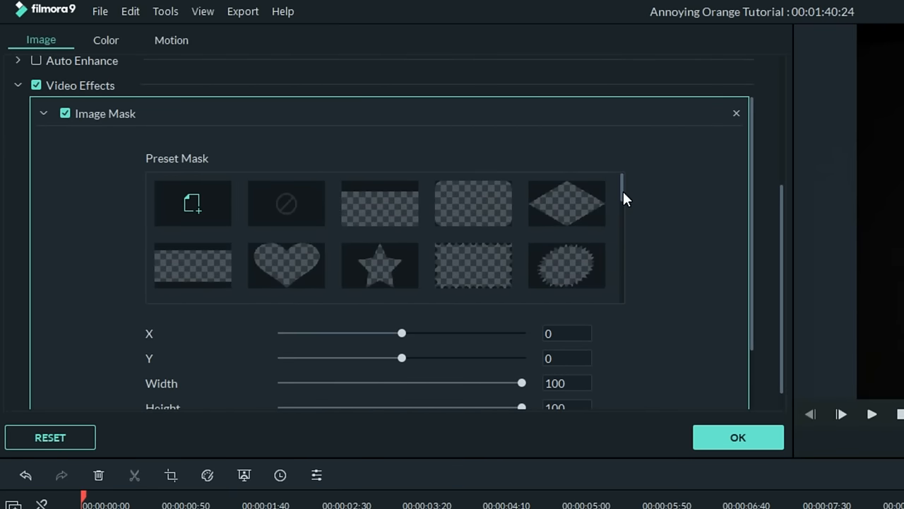
left_click_drag(622, 189, 623, 200)
scroll(717, 218, "down", 2)
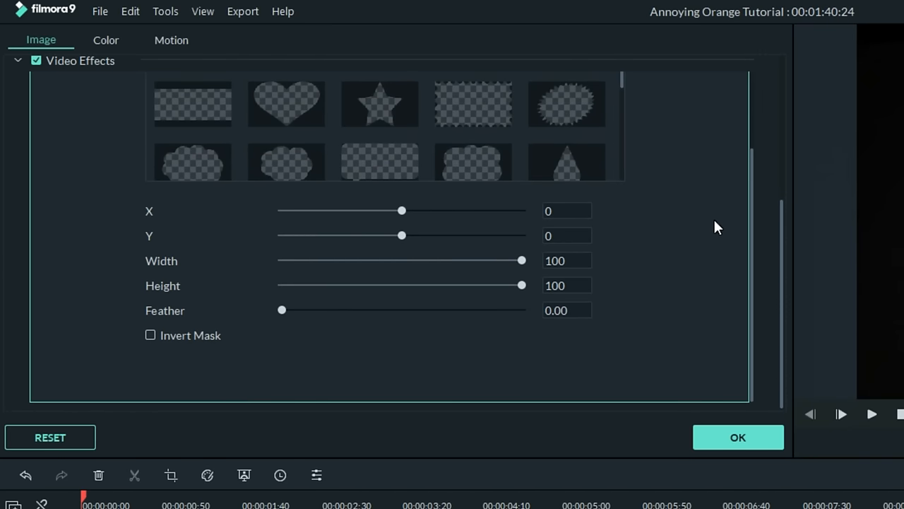
left_click(150, 336)
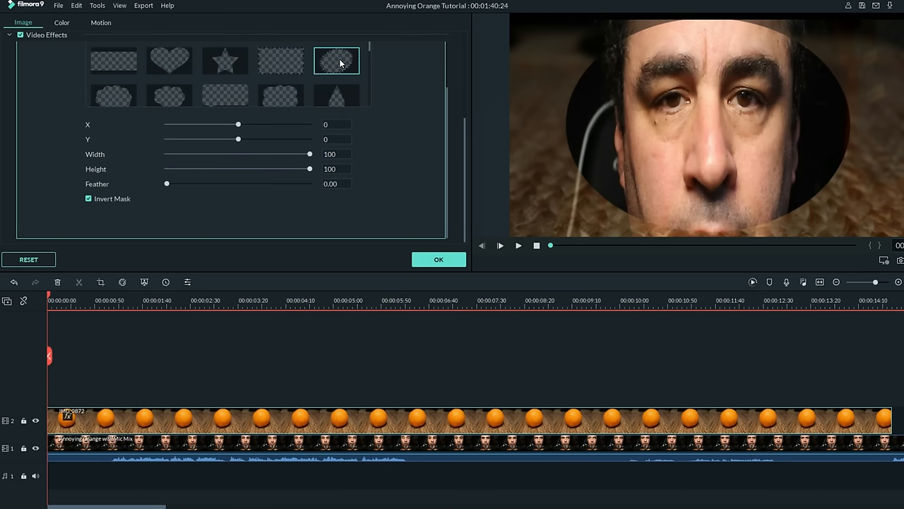
Step: Set the burst-oval shape, shrink and shift the hole onto one eye, and feather it to 100
left_click(340, 64)
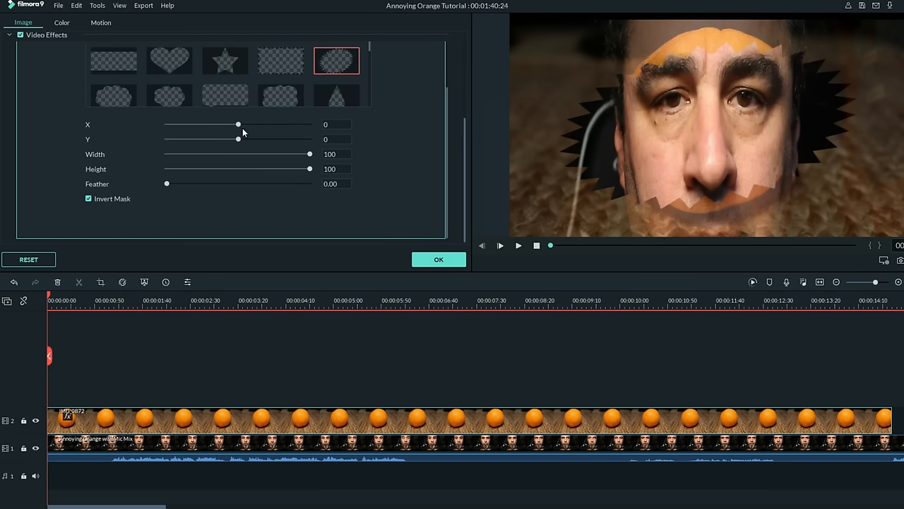
left_click_drag(308, 154, 200, 168)
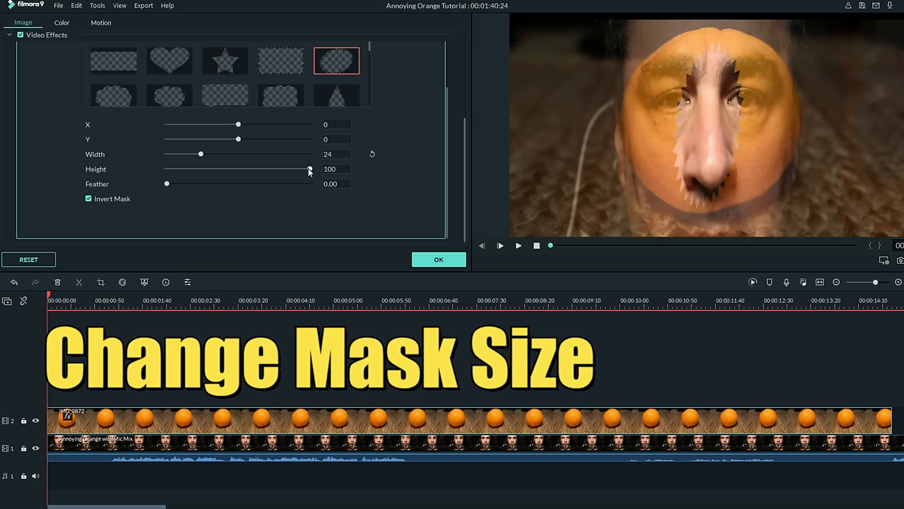
left_click_drag(309, 171, 200, 171)
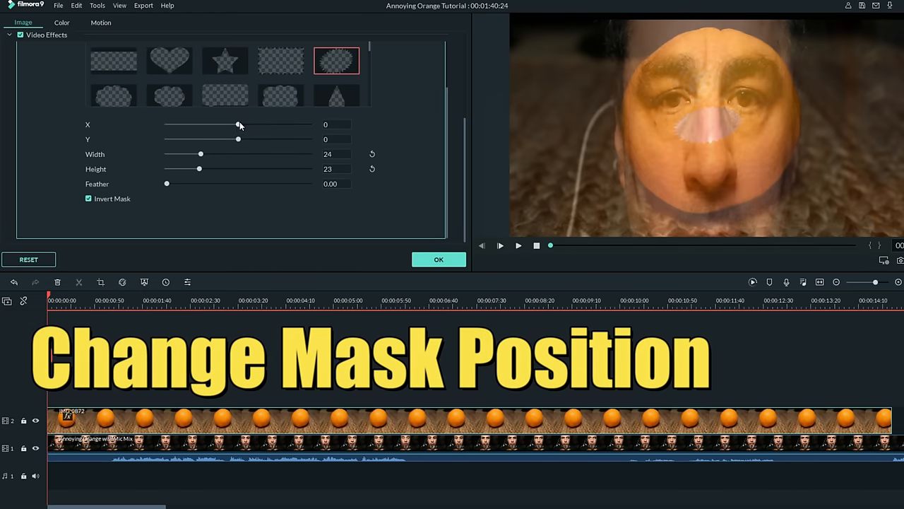
left_click_drag(238, 124, 242, 139)
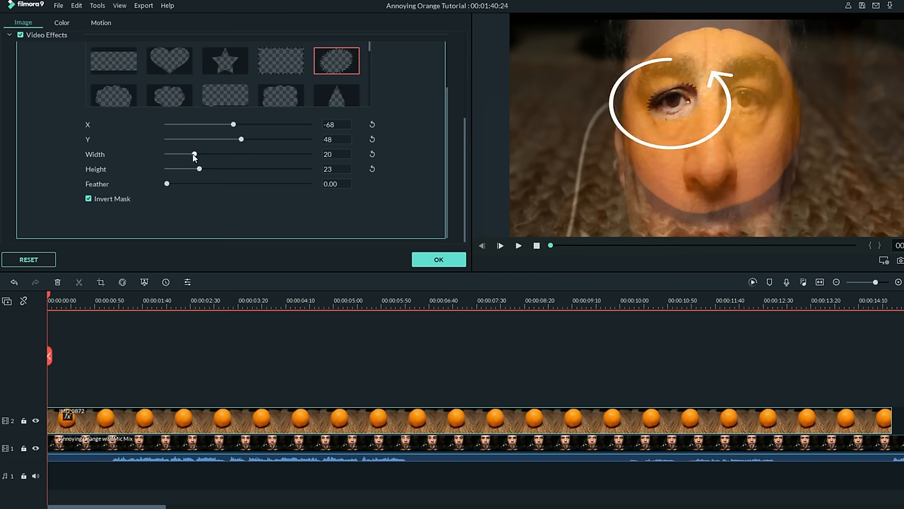
mouse_move(194, 154)
left_mouse_down()
mouse_move(185, 154)
mouse_move(193, 170)
left_mouse_up()
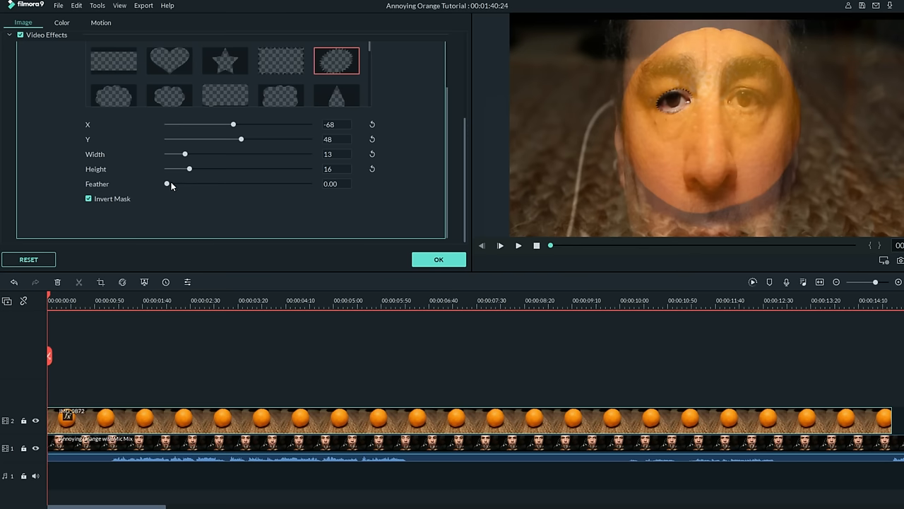
left_click_drag(169, 184, 324, 193)
scroll(154, 215, "up", 5)
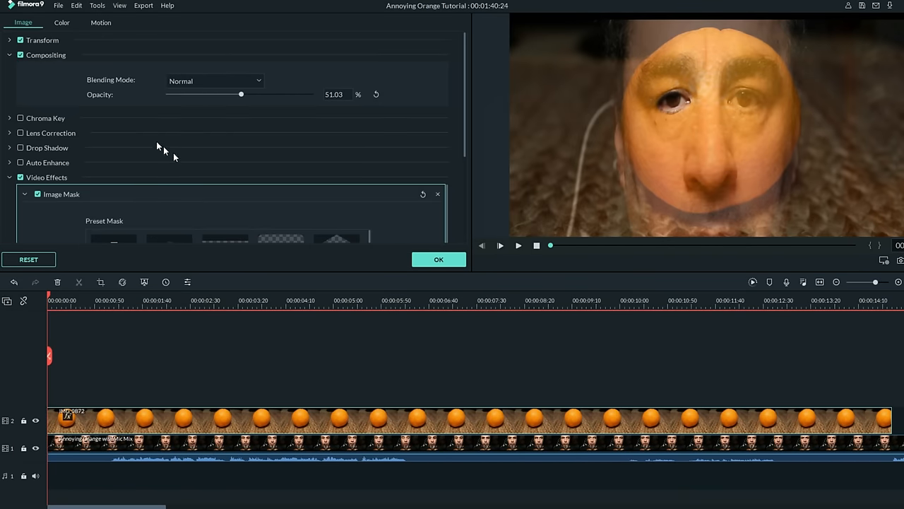
Step: Raise the orange clip's opacity back to 100% and confirm with OK
left_click_drag(243, 94, 328, 99)
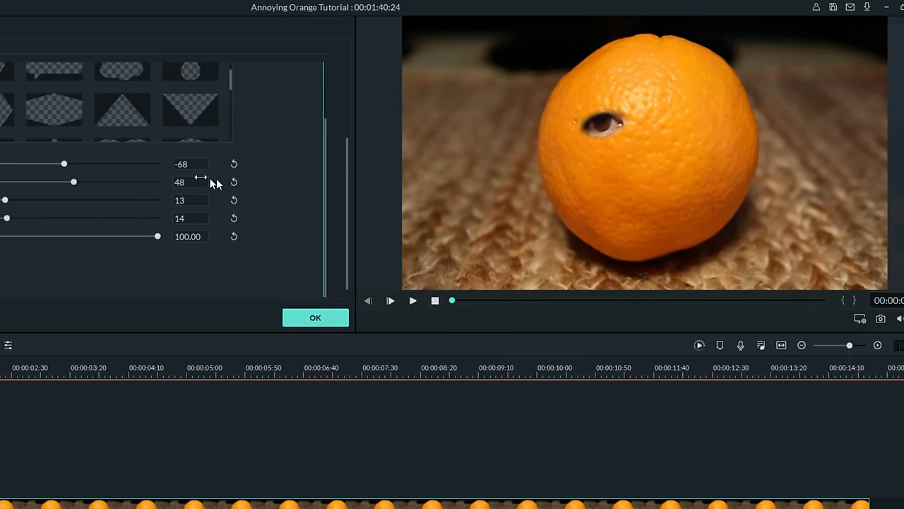
left_click(317, 315)
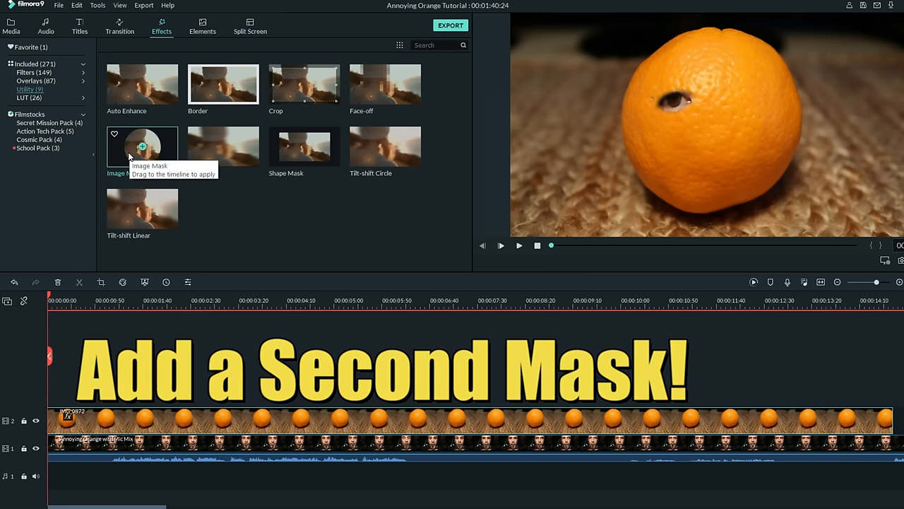
Step: Drop a second Image Mask from Utility onto the track-2 orange clip
left_click_drag(124, 147, 168, 338)
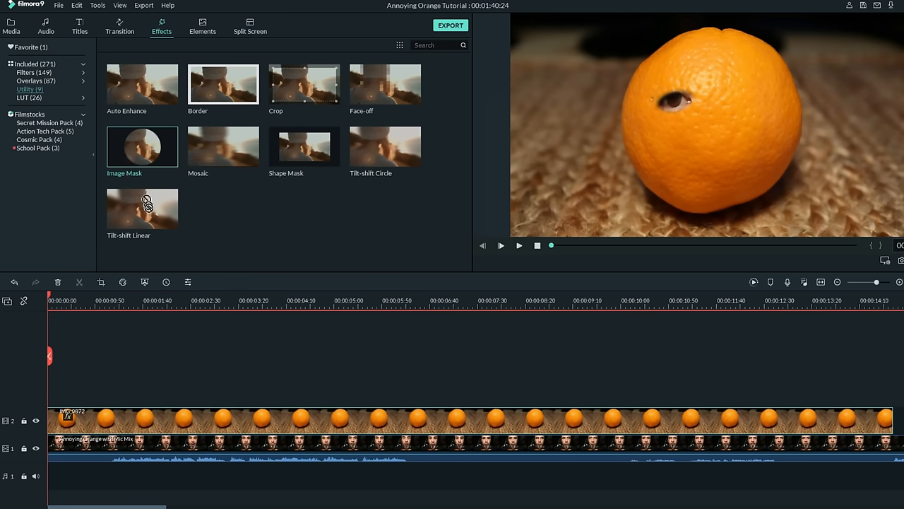
mouse_move(168, 408)
left_mouse_down()
mouse_move(169, 425)
mouse_move(161, 404)
left_mouse_up()
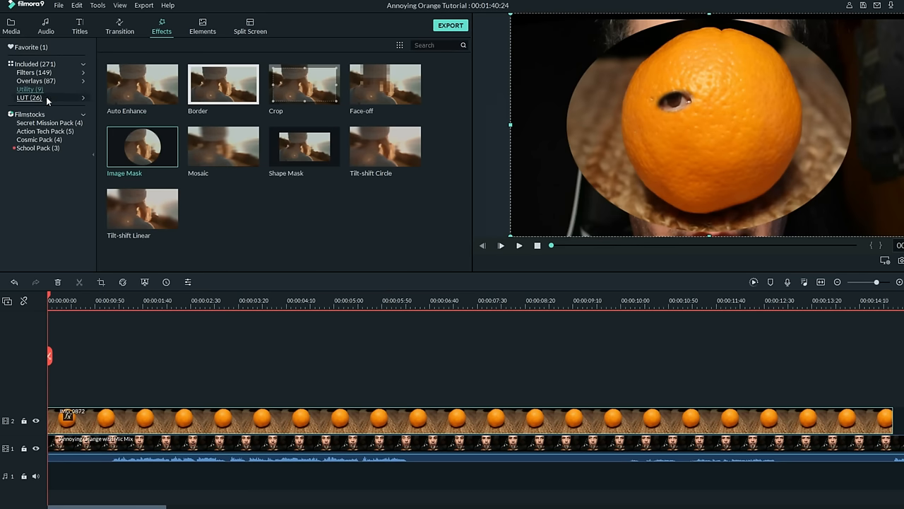
Step: Invert the second mask, pick the burst-oval shape and shrink it up toward eye level
double_click(202, 421)
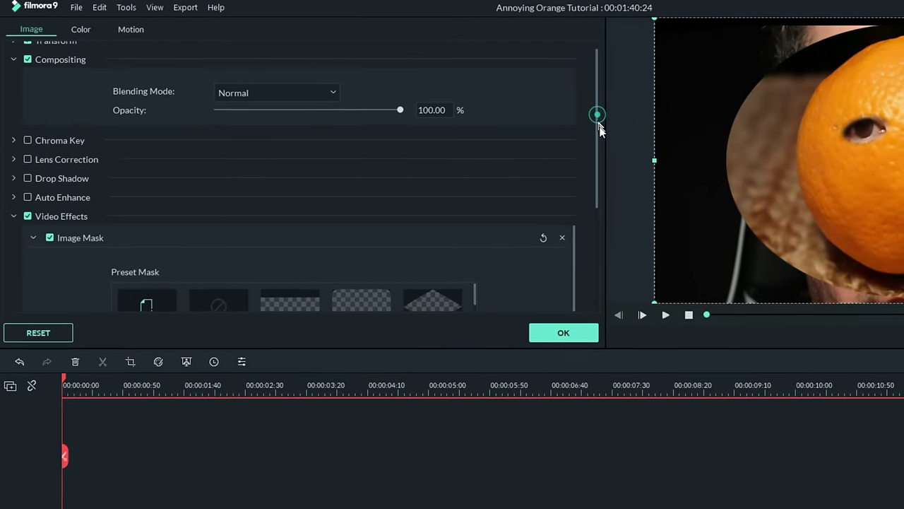
left_click_drag(465, 91, 466, 113)
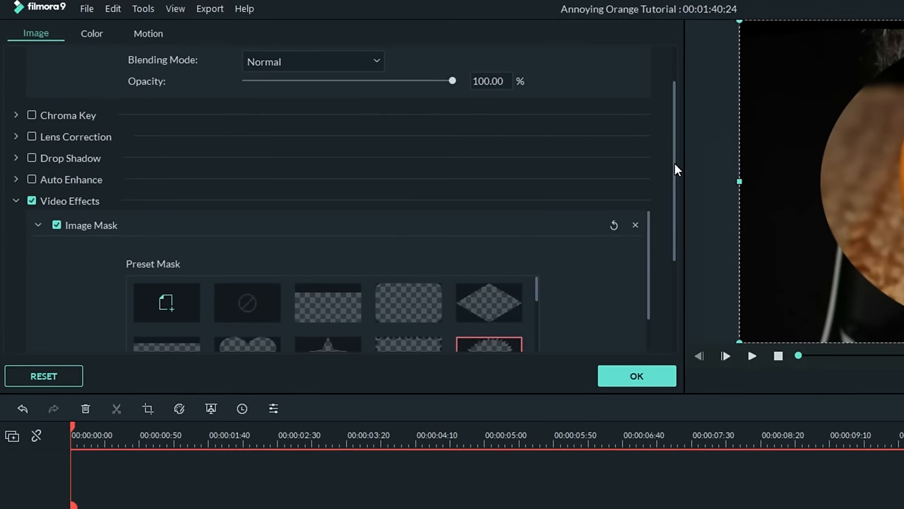
left_click_drag(678, 170, 679, 184)
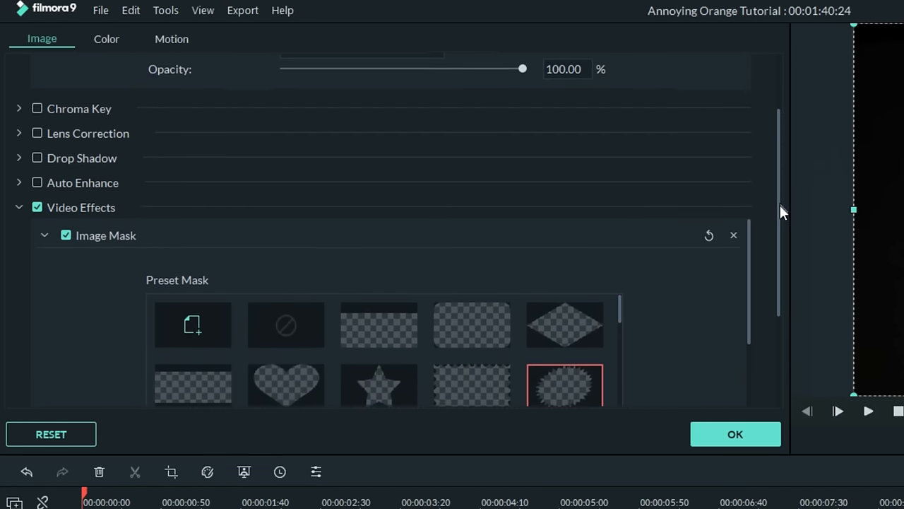
left_click_drag(779, 202, 781, 282)
left_click_drag(748, 162, 751, 350)
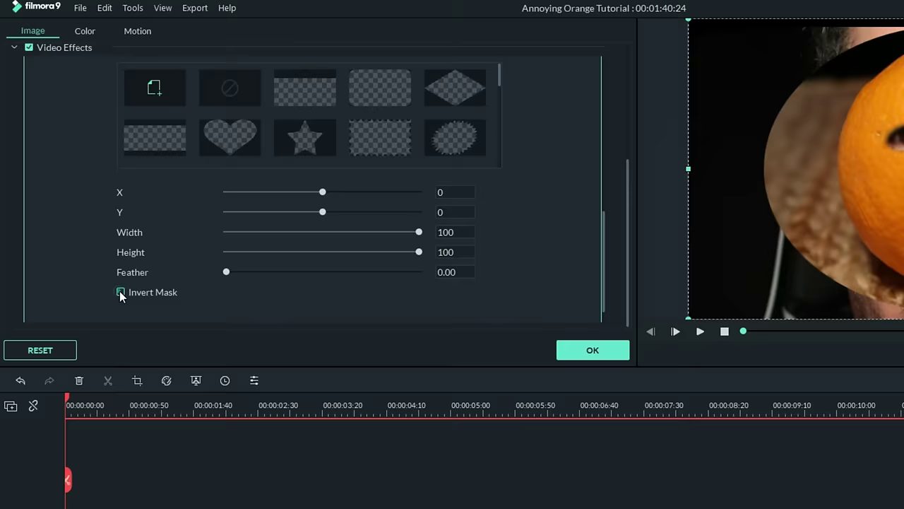
left_click(150, 363)
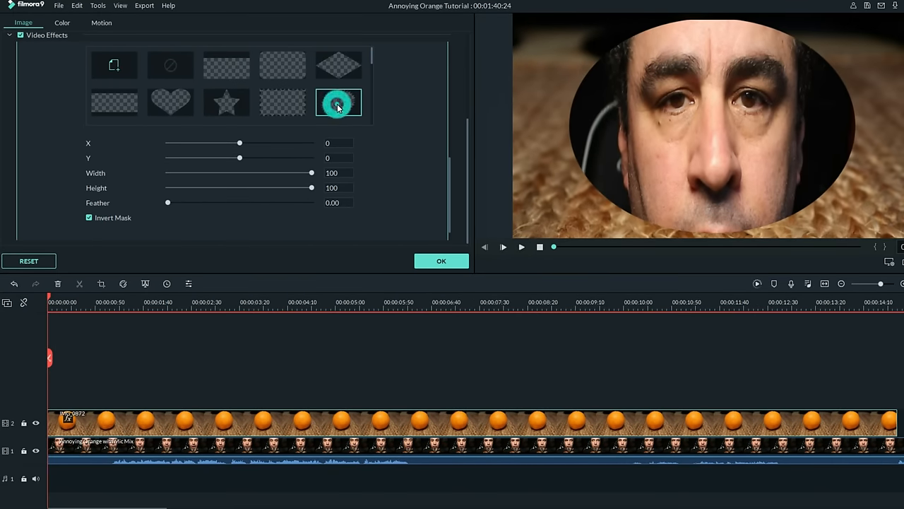
left_click(338, 106)
mouse_move(312, 187)
left_mouse_down()
mouse_move(272, 188)
mouse_move(285, 172)
mouse_move(214, 179)
left_mouse_up()
left_click_drag(273, 187, 208, 188)
left_click_drag(239, 157, 244, 144)
Step: Fit the hole over the other eye at about X 75, Y 49, Width 12, Height 14, Feather 100
left_click_drag(209, 172, 186, 172)
left_click_drag(208, 187, 189, 188)
left_click_drag(244, 143, 246, 143)
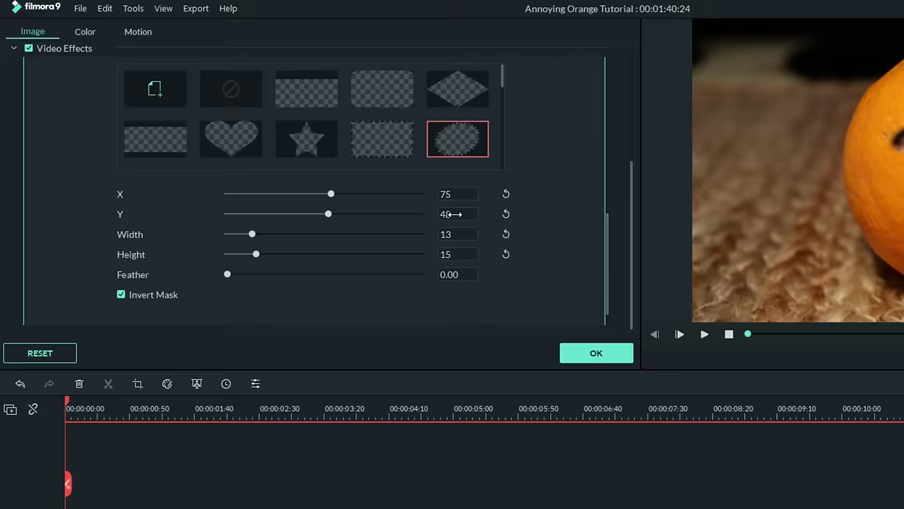
left_click(396, 186)
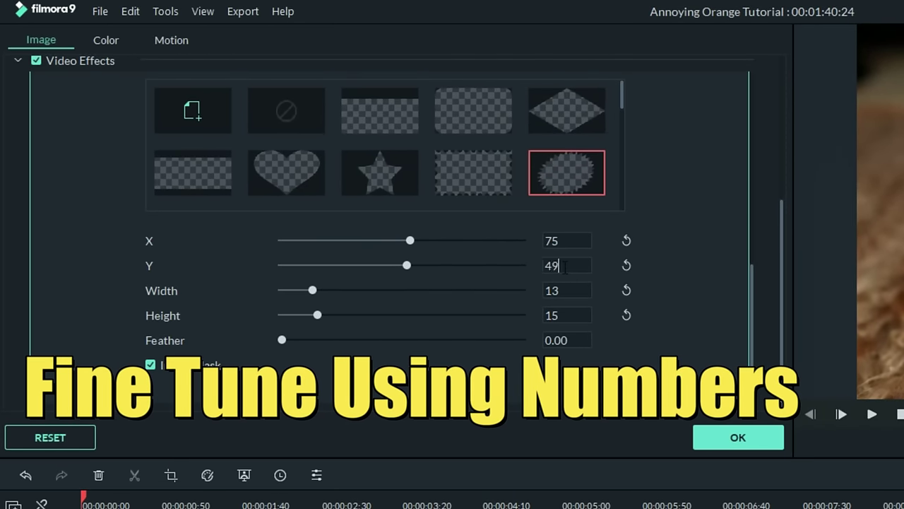
type("99")
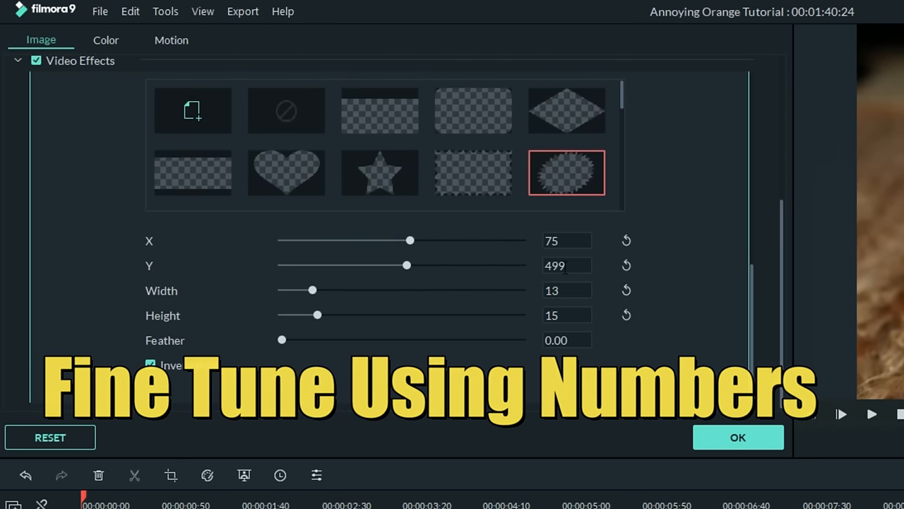
key("BackSpace")
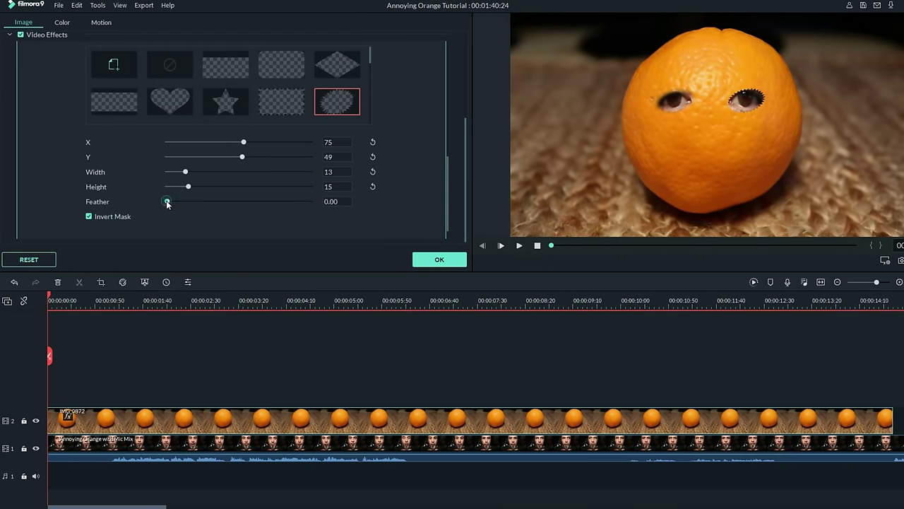
left_click_drag(168, 203, 193, 204)
left_click_drag(279, 209, 334, 202)
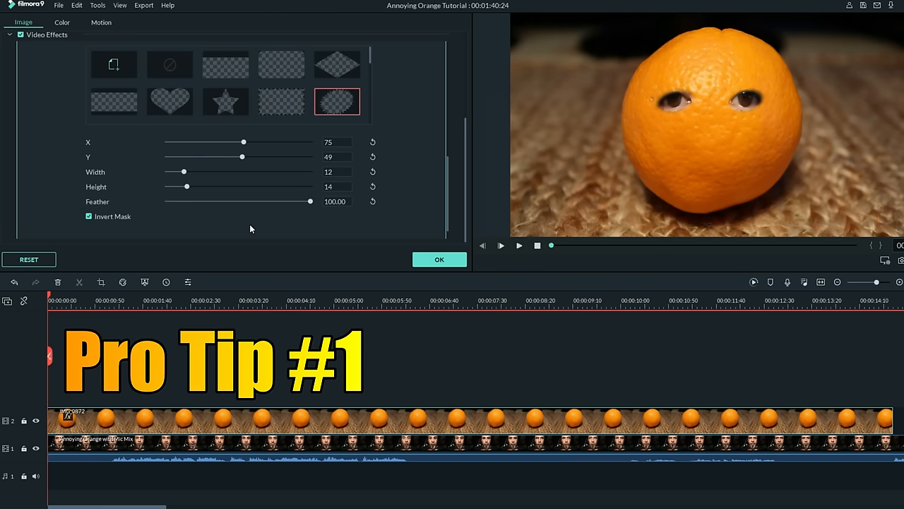
Step: Lift the orange photo clip up onto track 3
left_click(192, 425)
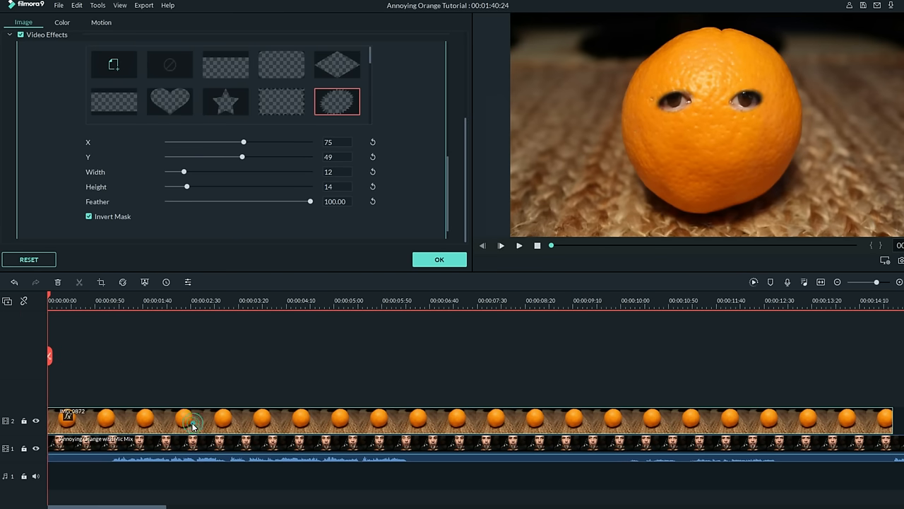
left_click_drag(192, 424, 195, 396)
left_click(439, 259)
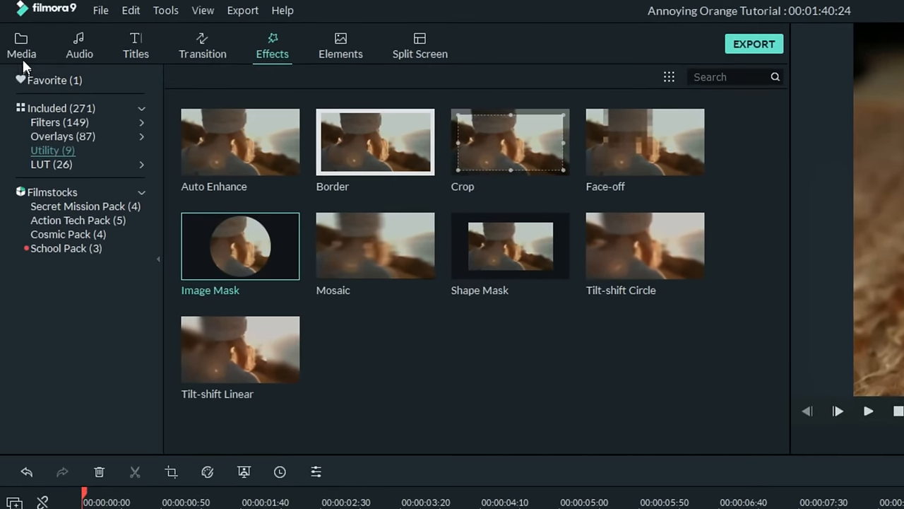
Step: Place the Sample Color Orange clip on track 2 and stretch it to full length
left_click(23, 58)
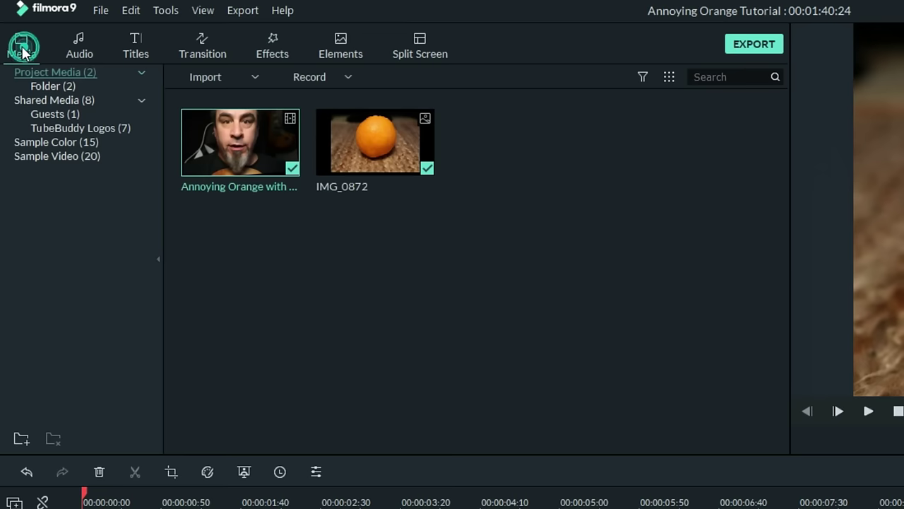
left_click(46, 141)
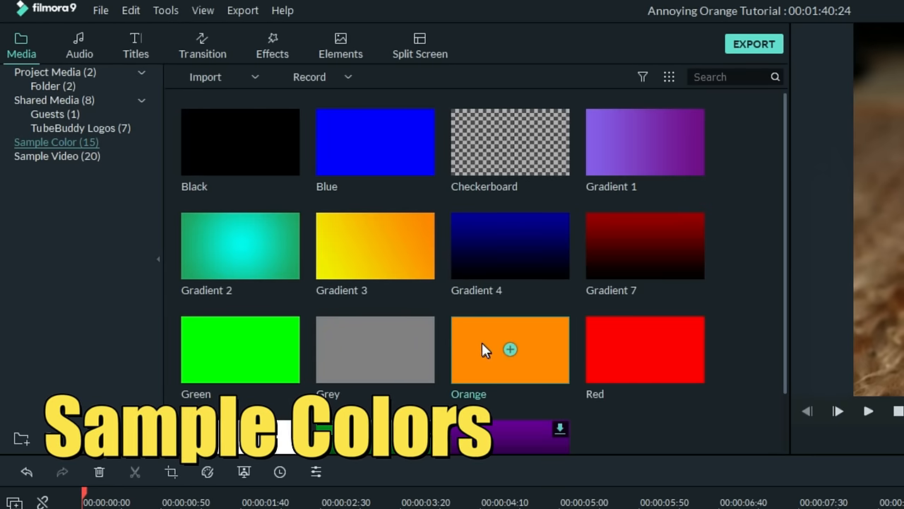
mouse_move(485, 351)
left_mouse_down()
mouse_move(73, 436)
mouse_move(50, 432)
left_mouse_up()
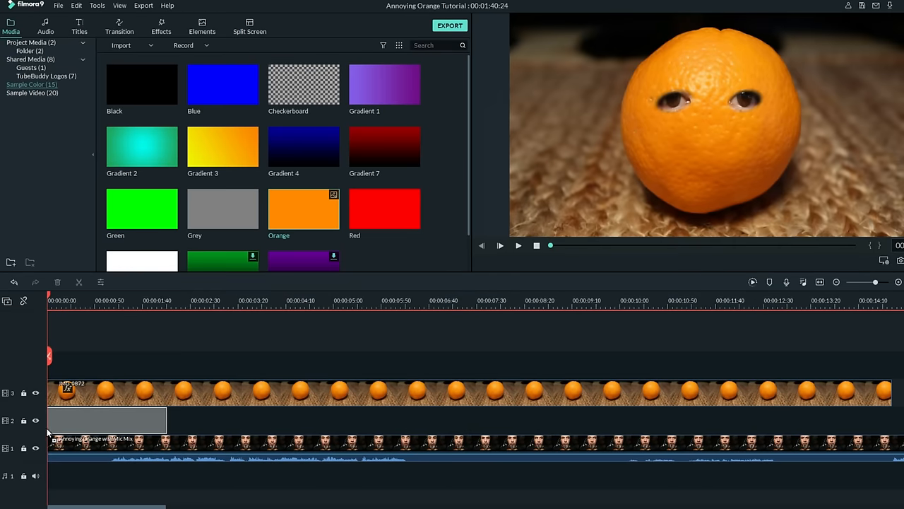
left_click_drag(167, 421, 892, 420)
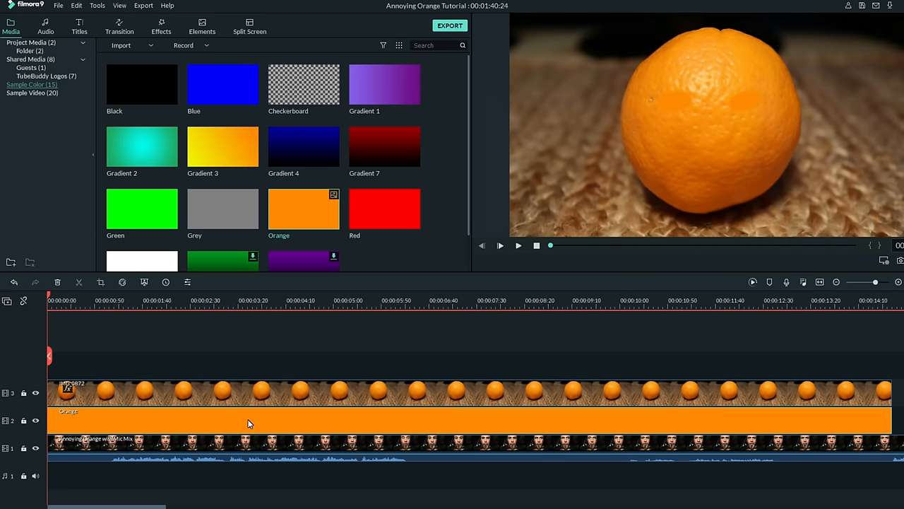
double_click(248, 423)
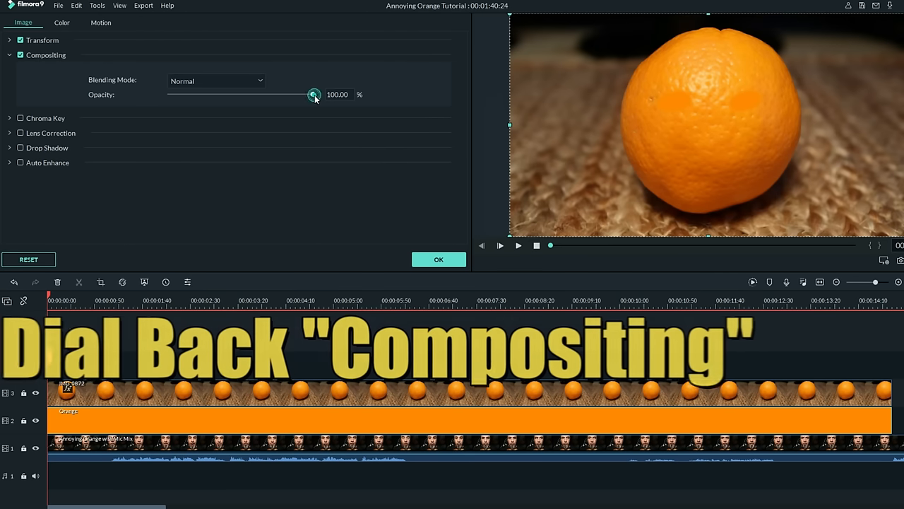
Step: Set the orange photo's blending mode to Darken and its opacity to about 29%
left_click_drag(313, 94, 209, 100)
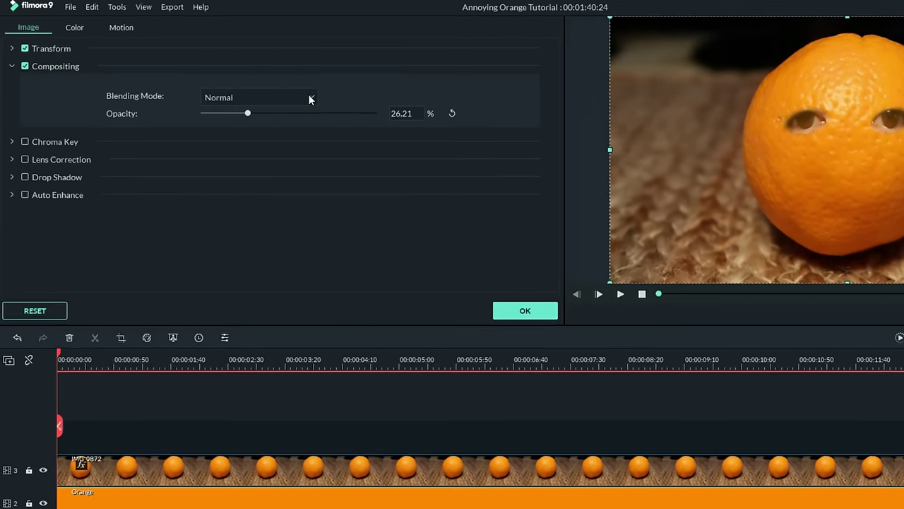
left_click(259, 81)
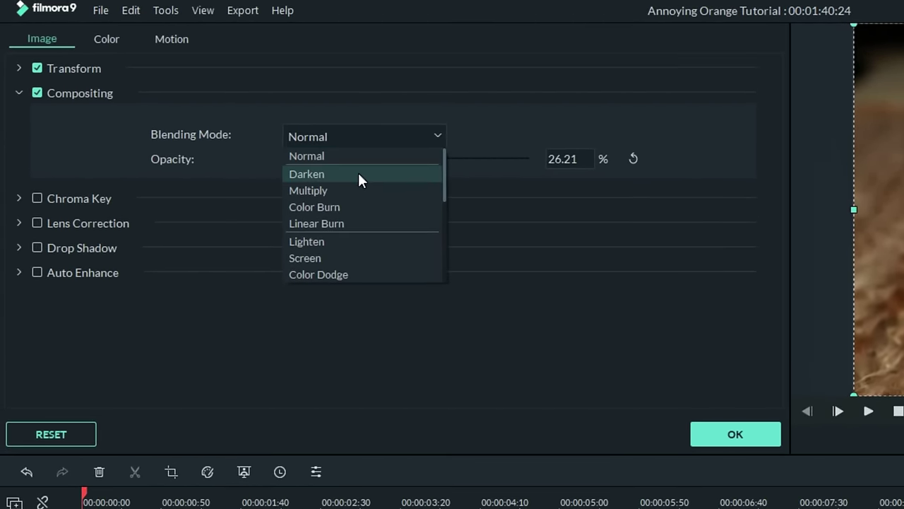
left_click(360, 176)
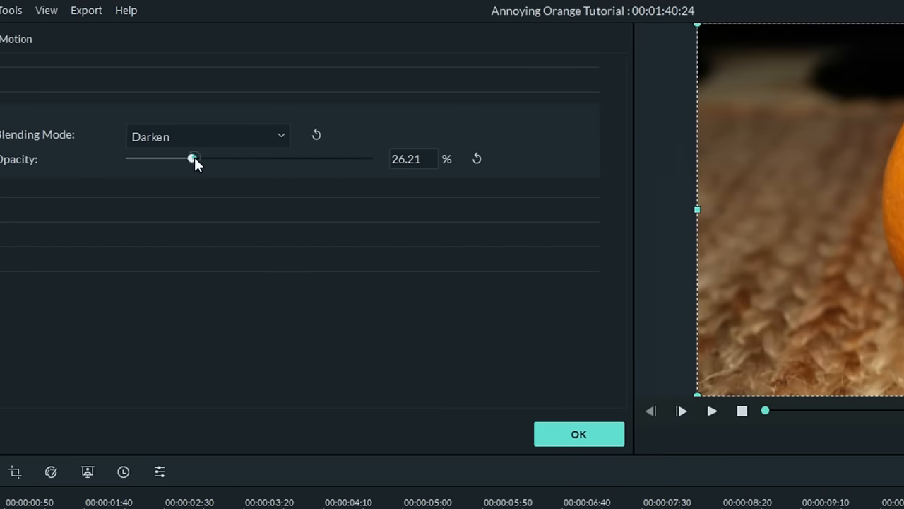
left_click(115, 159)
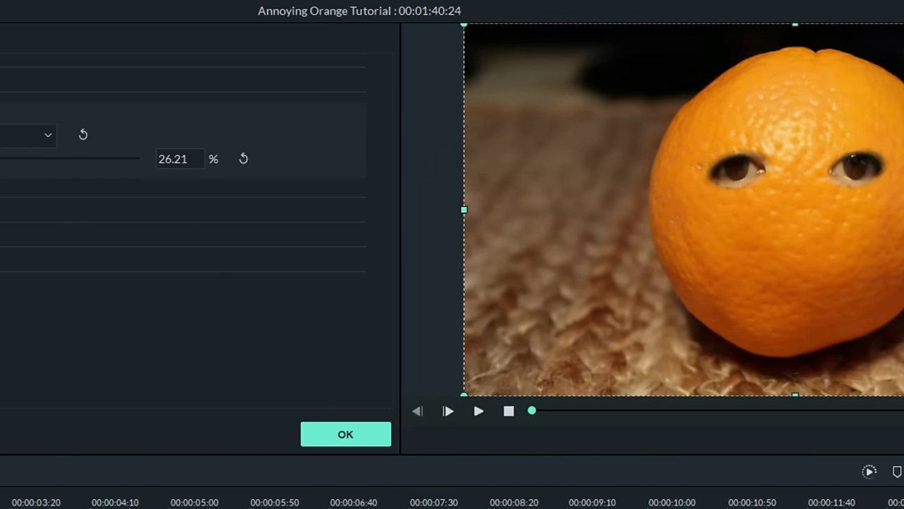
left_click_drag(38, 157, 45, 159)
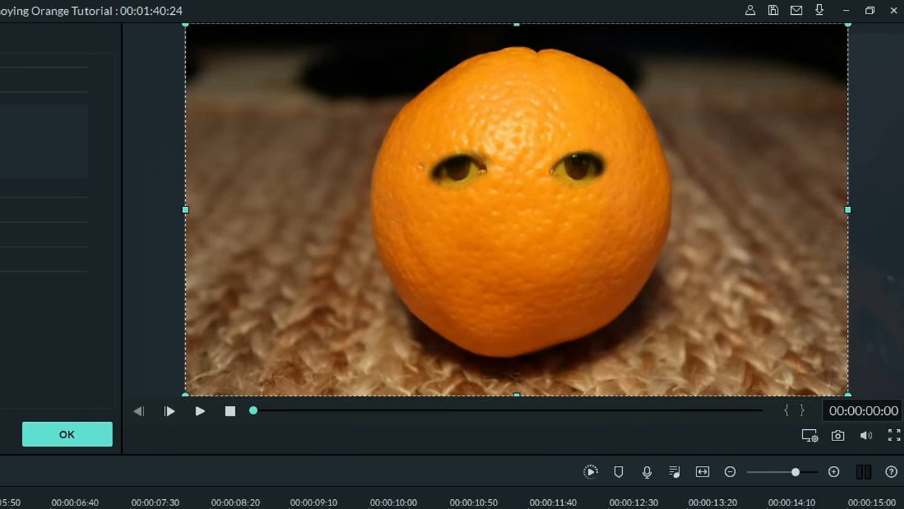
Step: Add an inverted oval Image Mask to the orange photo: Width 25, Height 34, Y -96, revealing the nose
left_click(79, 442)
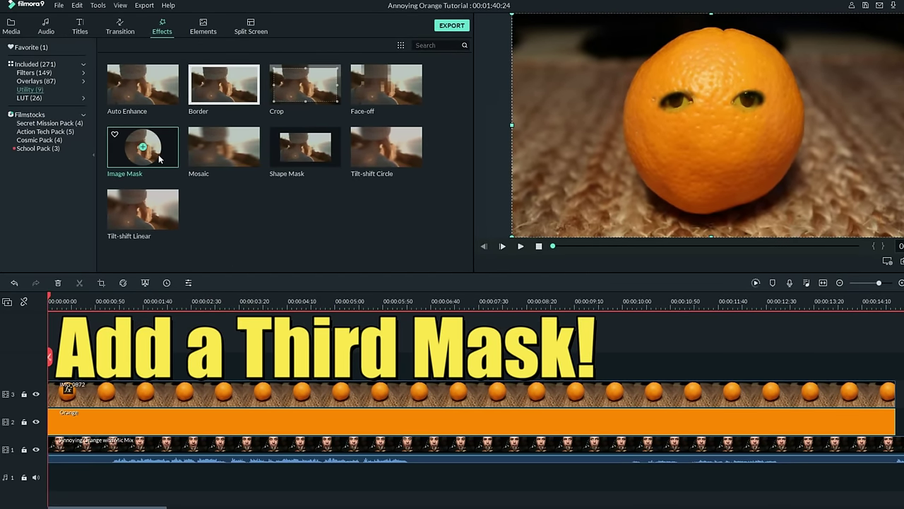
left_click_drag(159, 160, 217, 400)
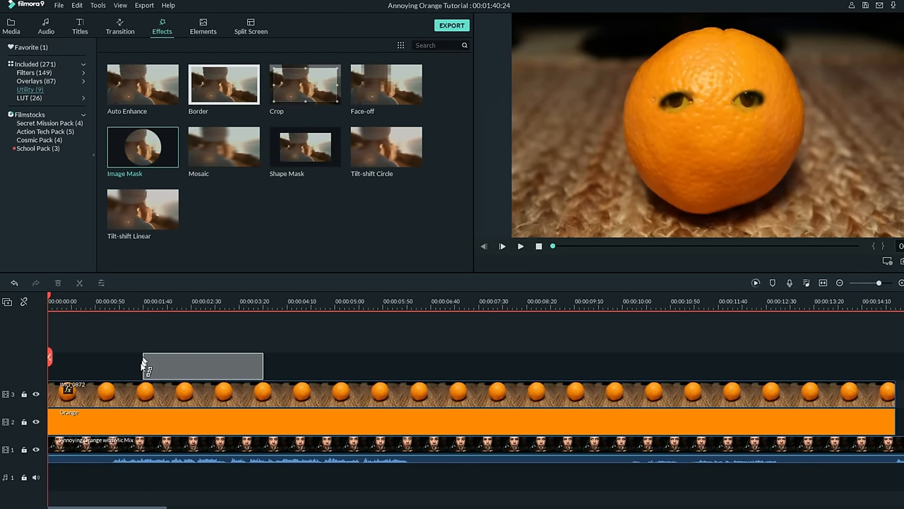
double_click(218, 400)
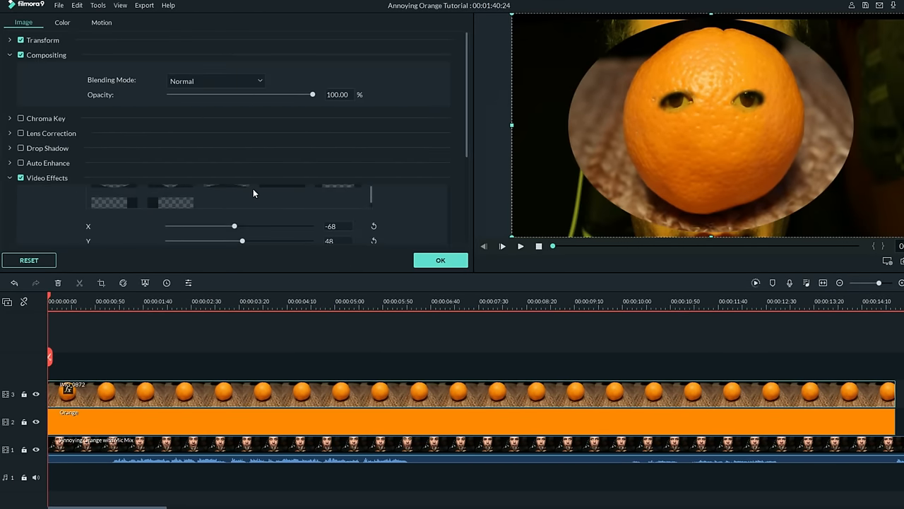
scroll(469, 138, "down", 3)
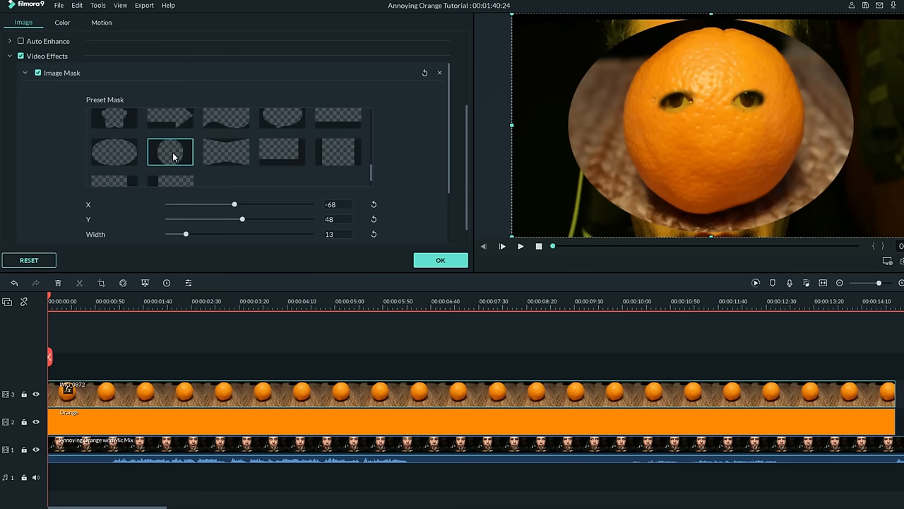
scroll(171, 153, "down", 3)
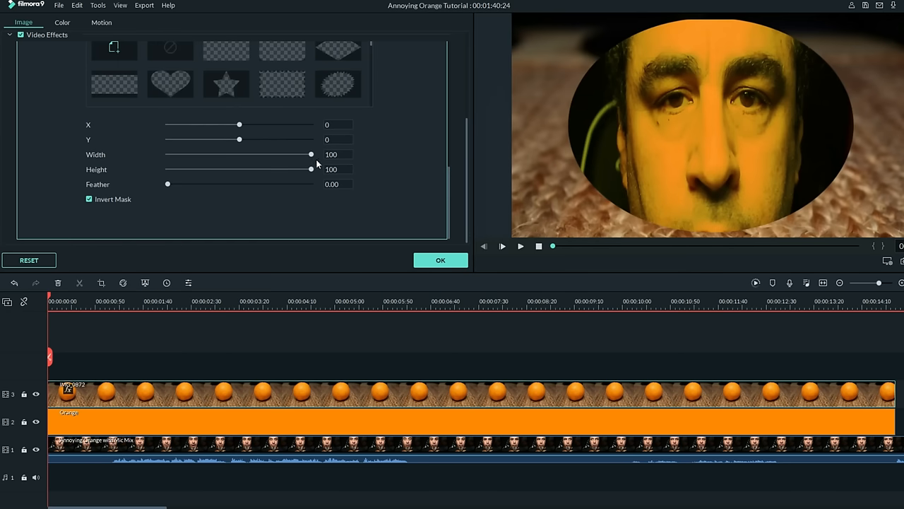
mouse_move(310, 154)
left_mouse_down()
mouse_move(202, 154)
mouse_move(216, 169)
left_mouse_up()
left_click_drag(239, 125, 240, 125)
left_click_drag(240, 139, 235, 144)
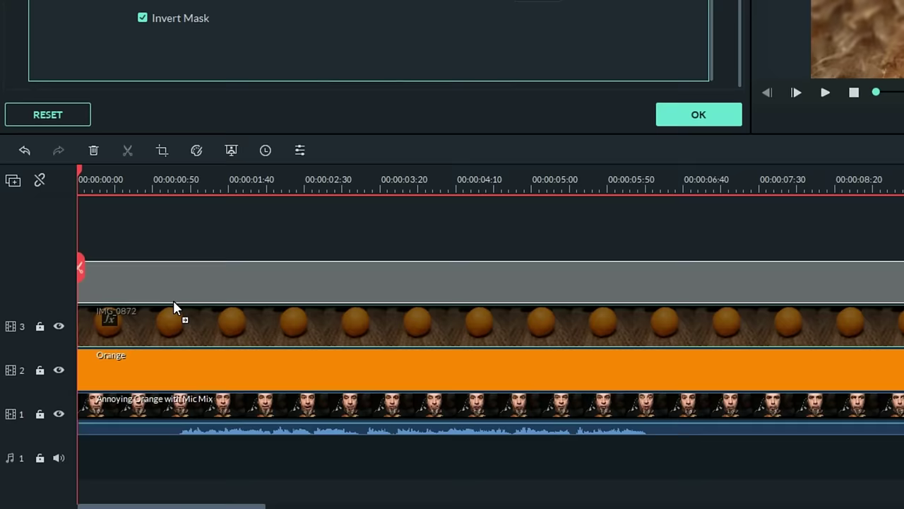
Step: Move IMG_0872 to track 4 and Orange to track 3, then copy the track 1 speaker clip
left_click_drag(174, 309, 180, 314)
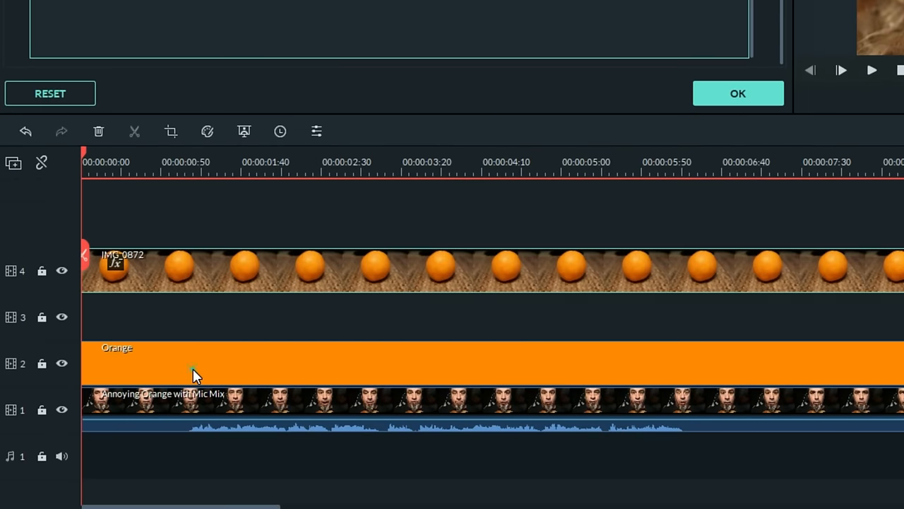
left_click_drag(194, 373, 188, 332)
left_click(232, 406)
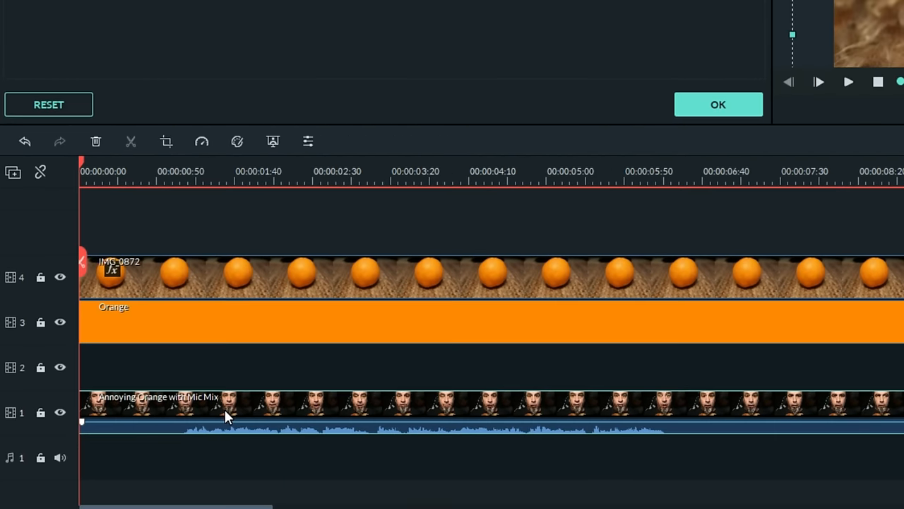
right_click(200, 429)
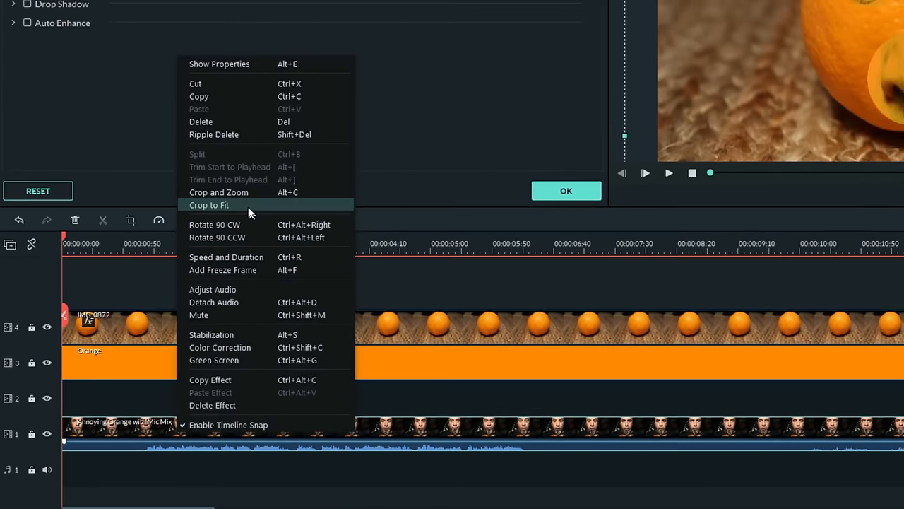
left_click(220, 99)
Step: Paste the speaker clip's copy onto empty track 2
left_click(44, 404)
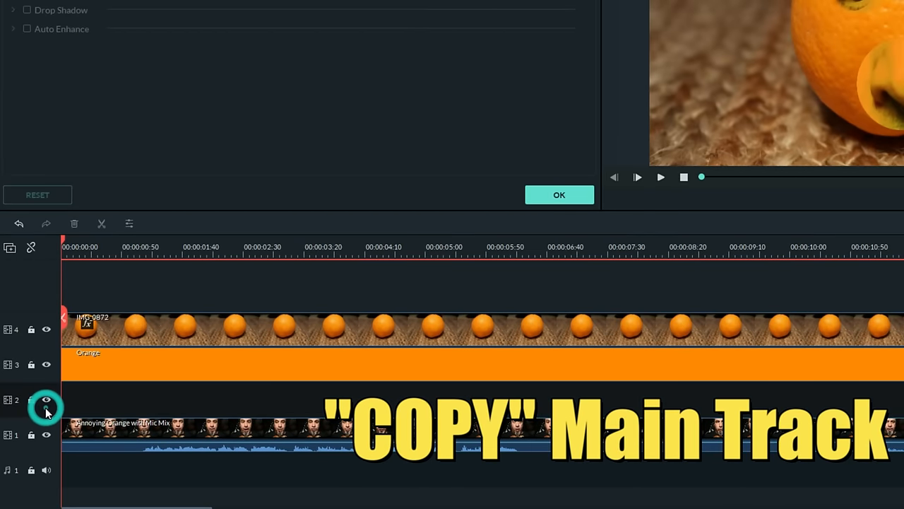
right_click(84, 399)
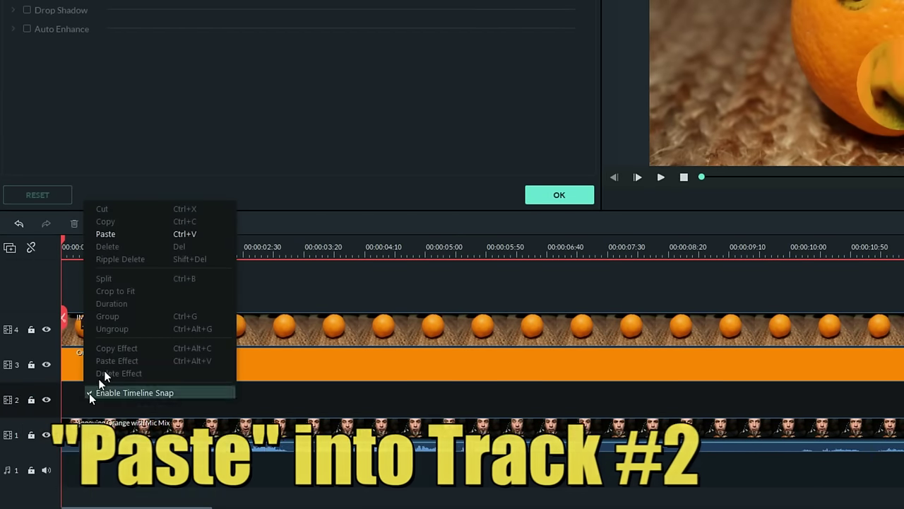
left_click(126, 236)
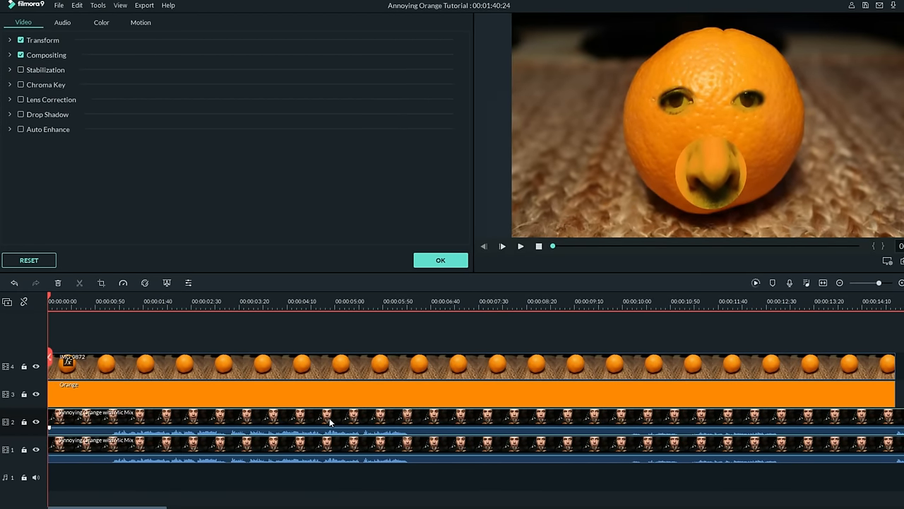
Step: Hide tracks 3 and 4 and lock track 3 and the original speaker track 1
left_click(36, 394)
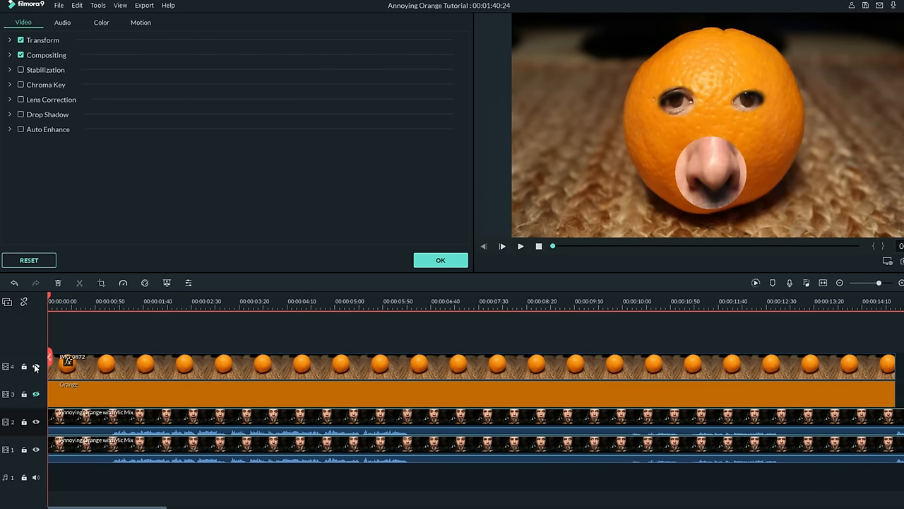
left_click(36, 367)
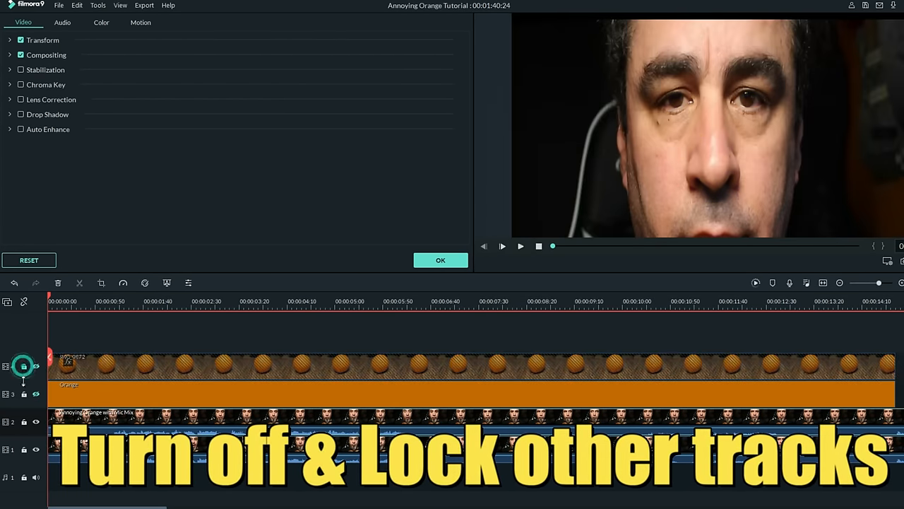
left_click(23, 394)
left_click(24, 449)
mouse_move(154, 428)
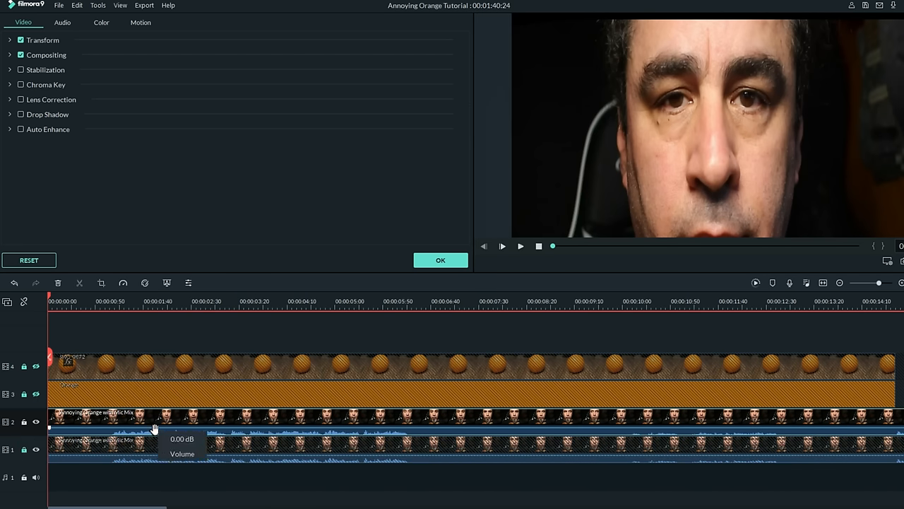
Step: Move the duplicate speaker clip up in the preview and shrink it so the beard nears the mouth hole
left_click(595, 154)
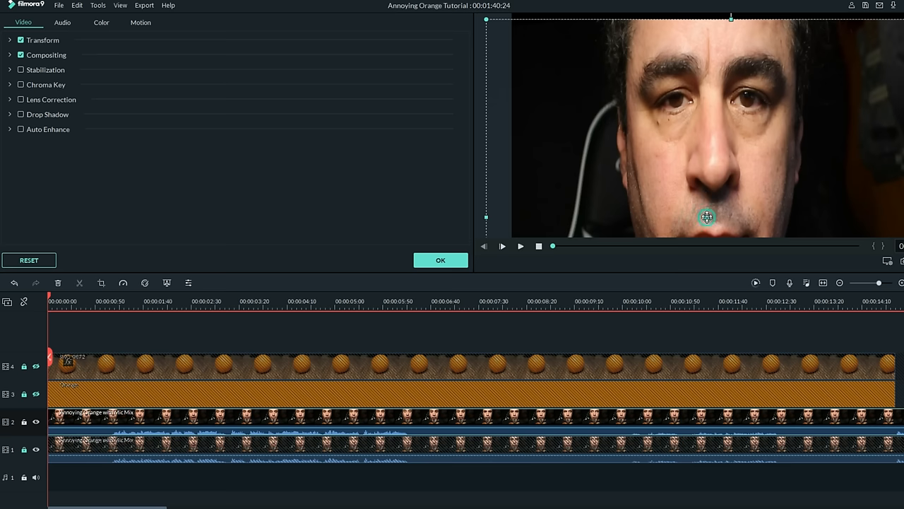
left_click_drag(710, 219, 708, 61)
left_click_drag(593, 181, 599, 125)
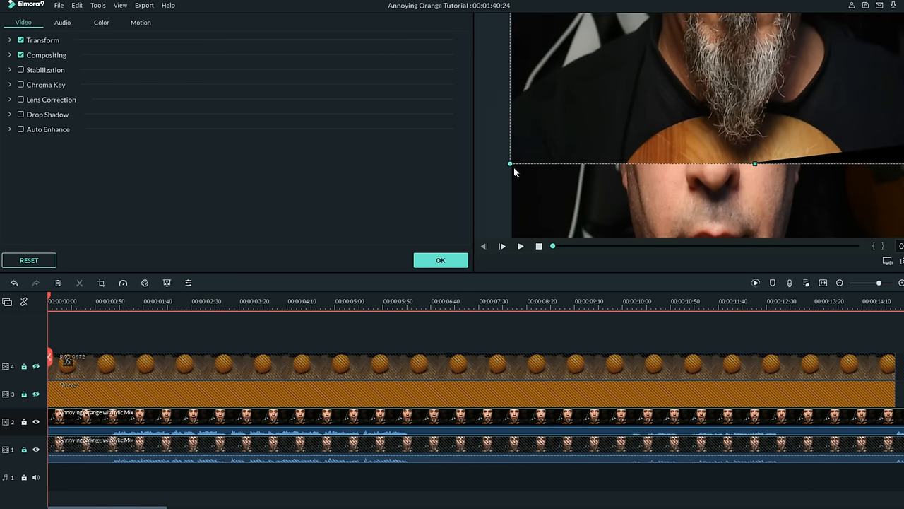
mouse_move(512, 163)
left_mouse_down()
mouse_move(594, 105)
mouse_move(529, 169)
left_mouse_up()
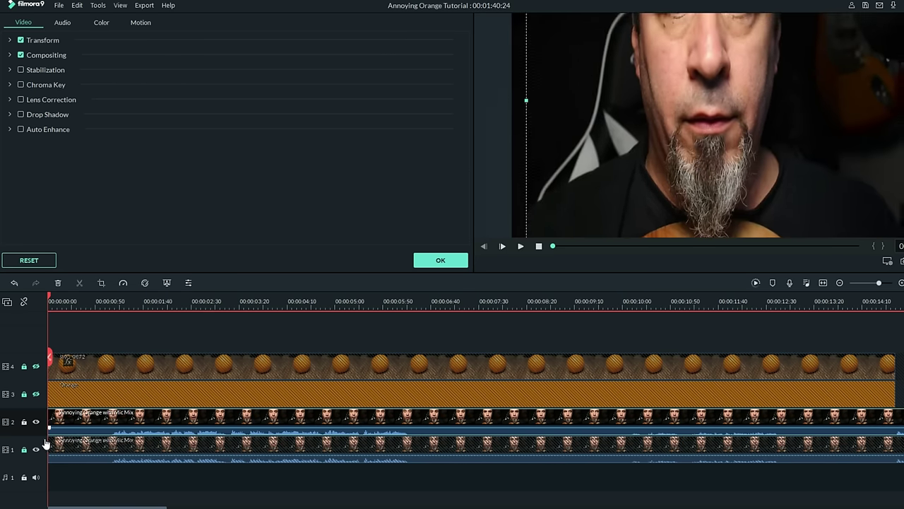
Step: Show track 4 again and set the orange photo's opacity to about 71%
left_click(36, 367)
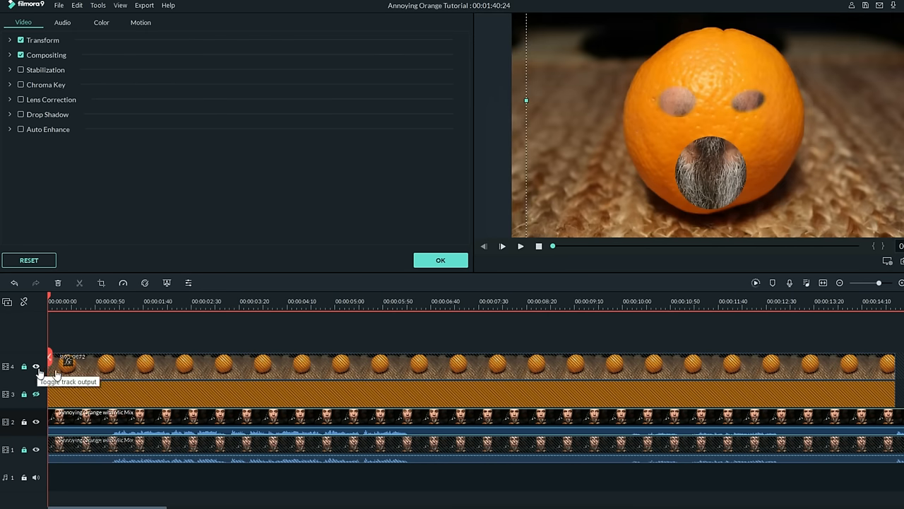
double_click(127, 371)
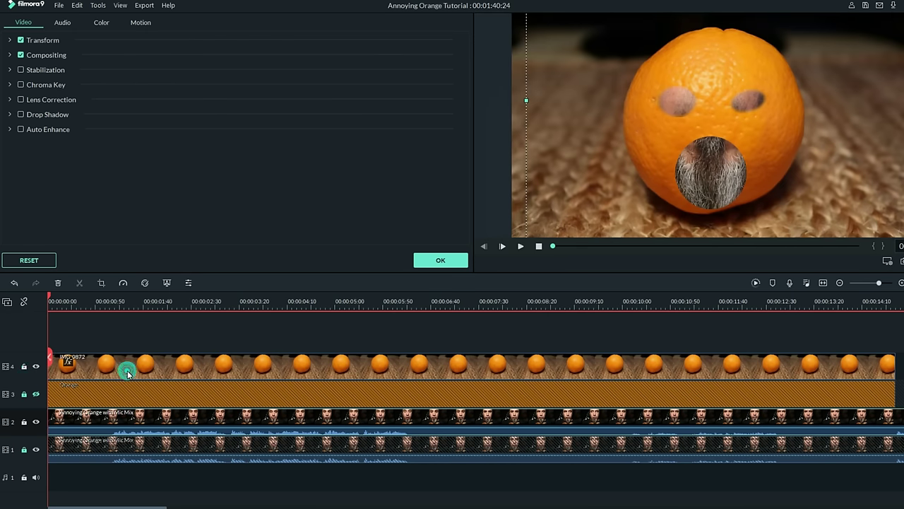
left_click(10, 54)
left_click_drag(313, 94, 273, 101)
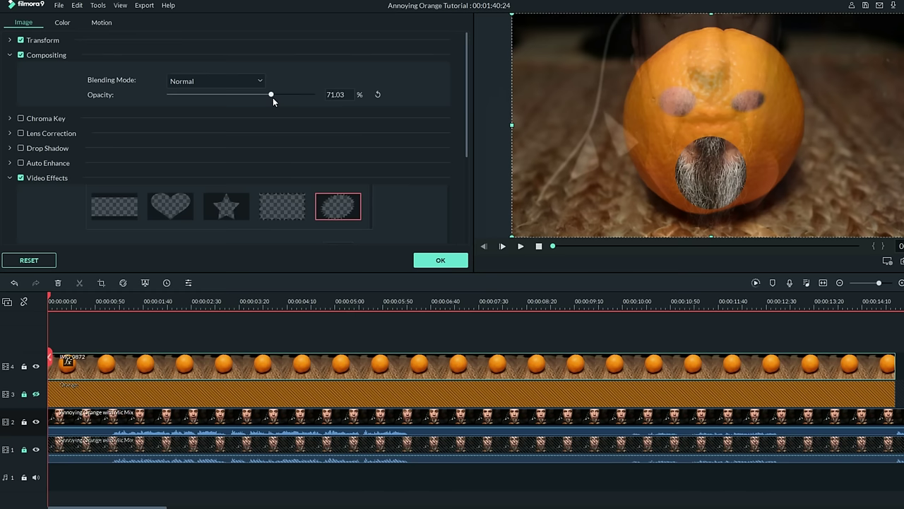
Step: Lock track 4 and drag the duplicate speaker clip down so the mouth sits in the mask hole
left_click(23, 366)
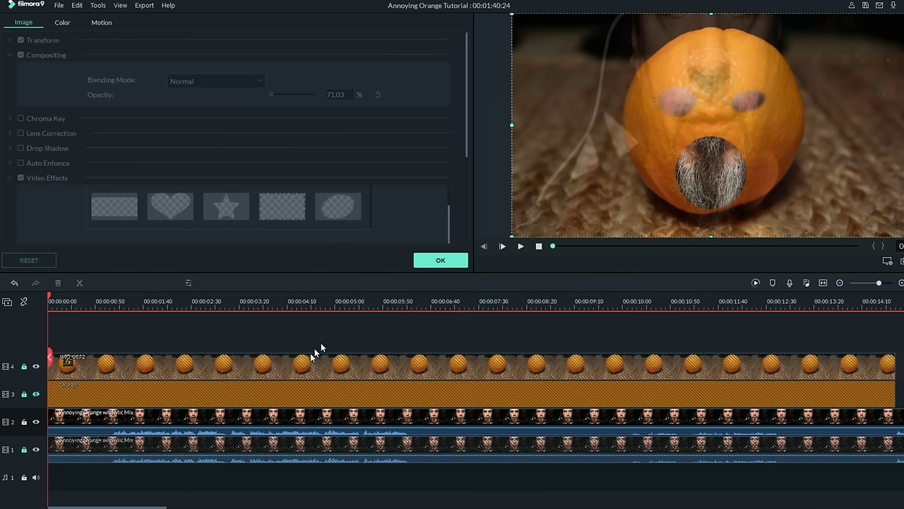
left_click(637, 89)
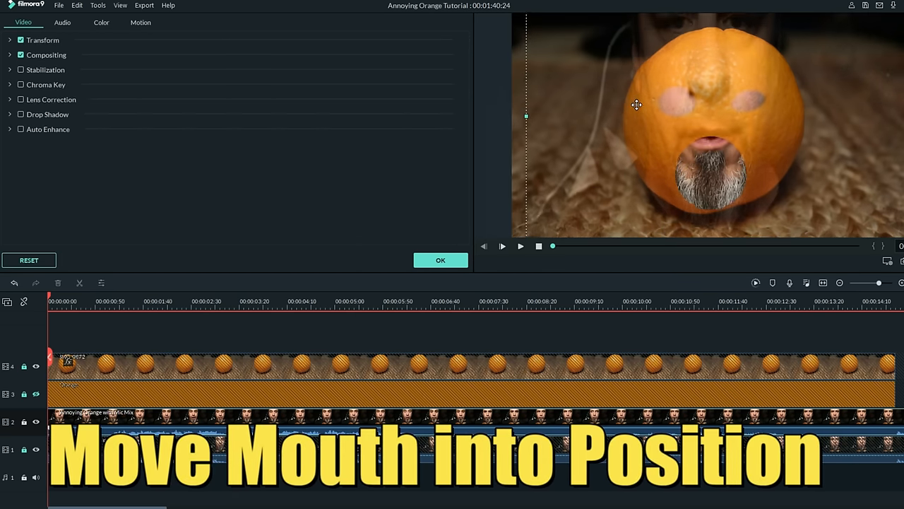
left_click_drag(637, 90, 635, 116)
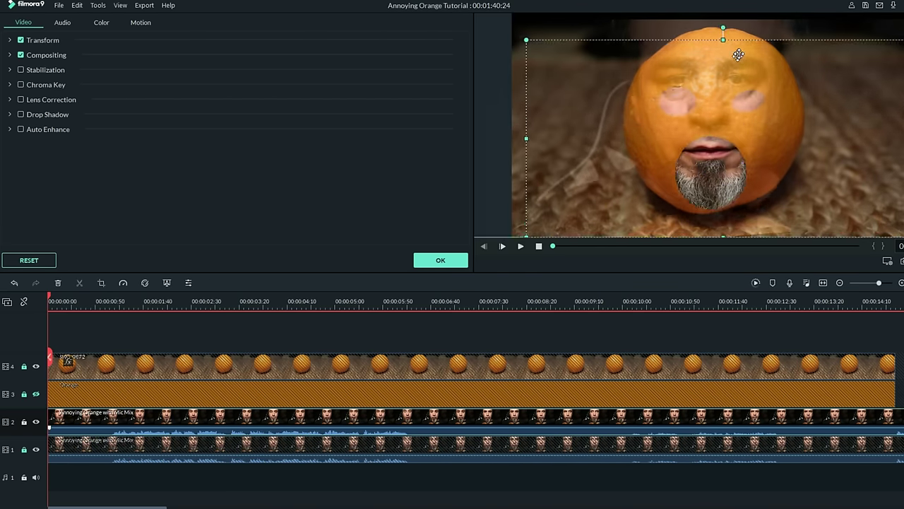
left_click_drag(738, 55, 729, 64)
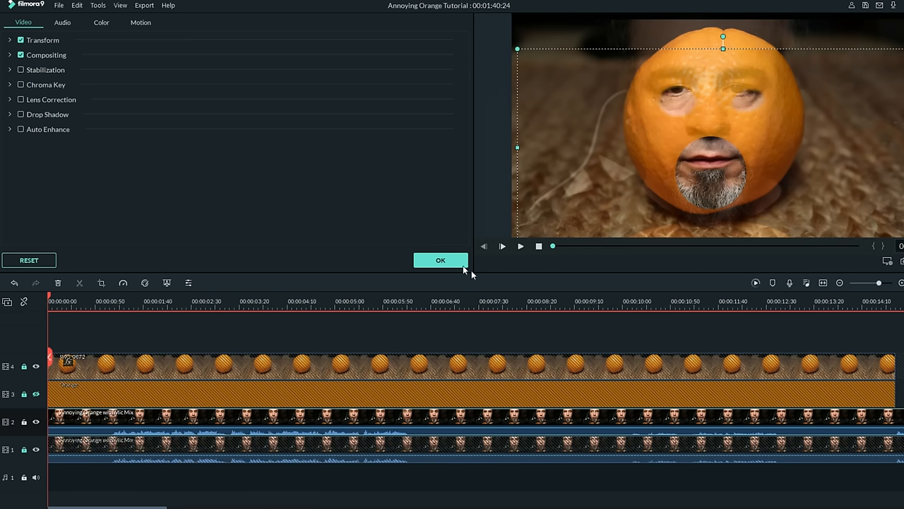
Step: Apply an Image Mask to the track 2 speaker clip and choose the rectangle preset
left_click(440, 262)
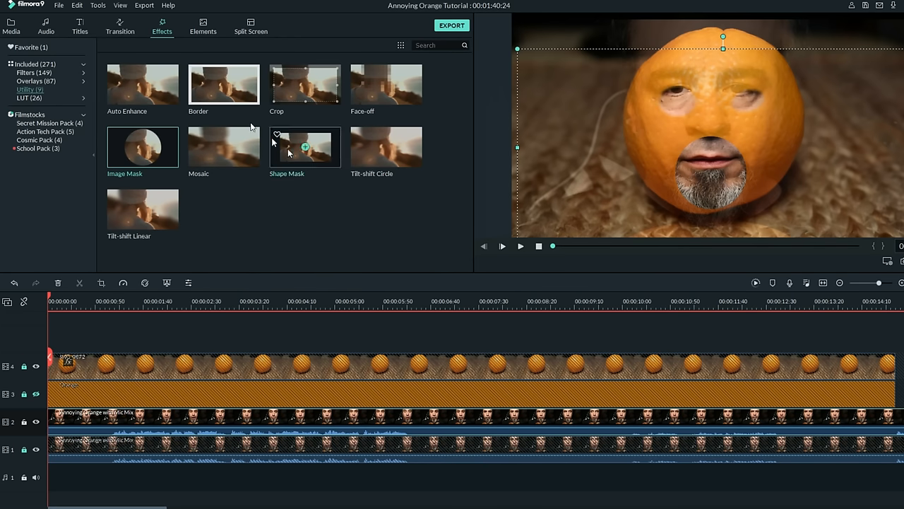
left_click_drag(165, 144, 157, 426)
double_click(202, 421)
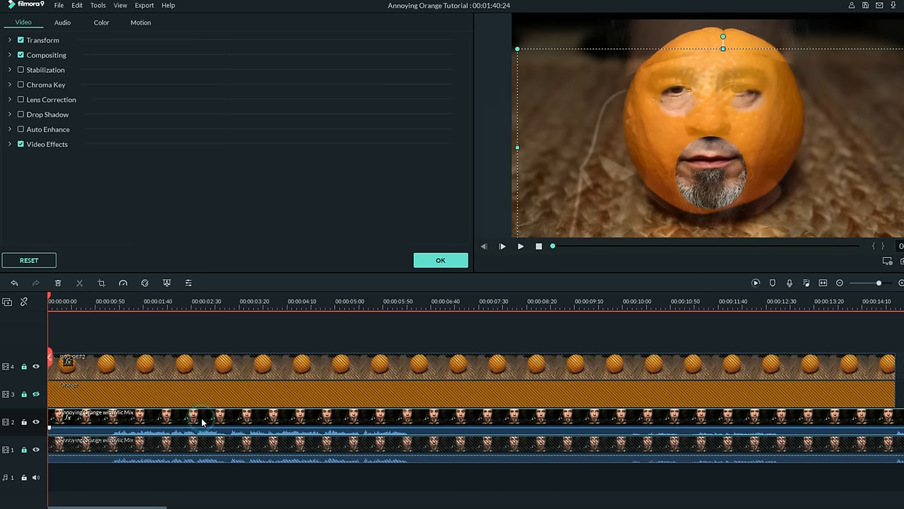
left_click(10, 144)
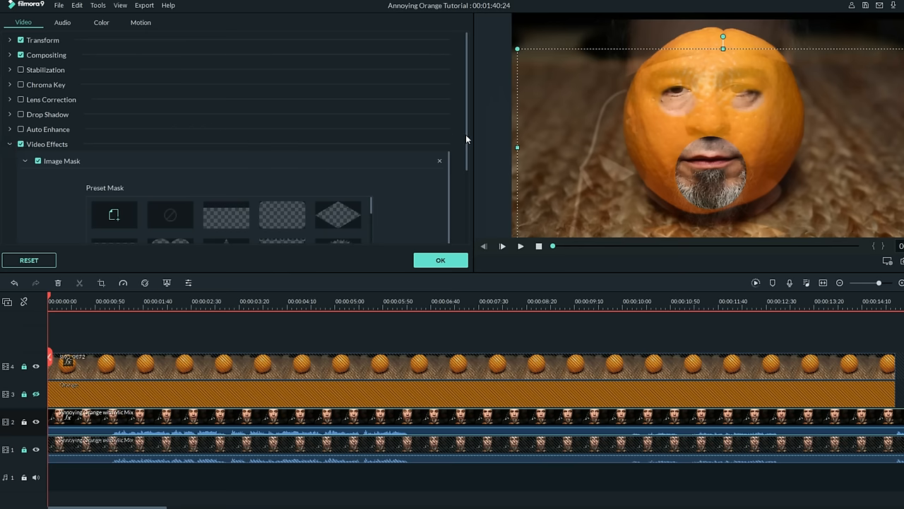
left_click_drag(466, 135, 460, 187)
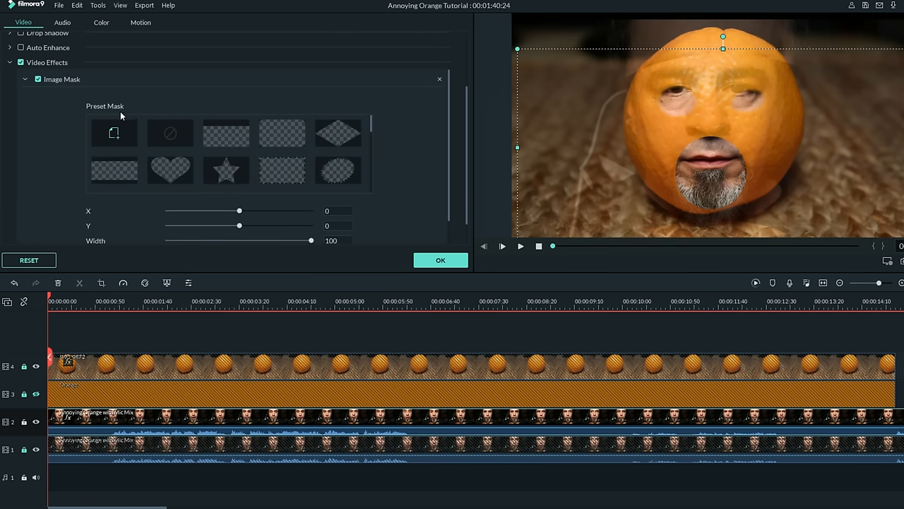
left_click(125, 173)
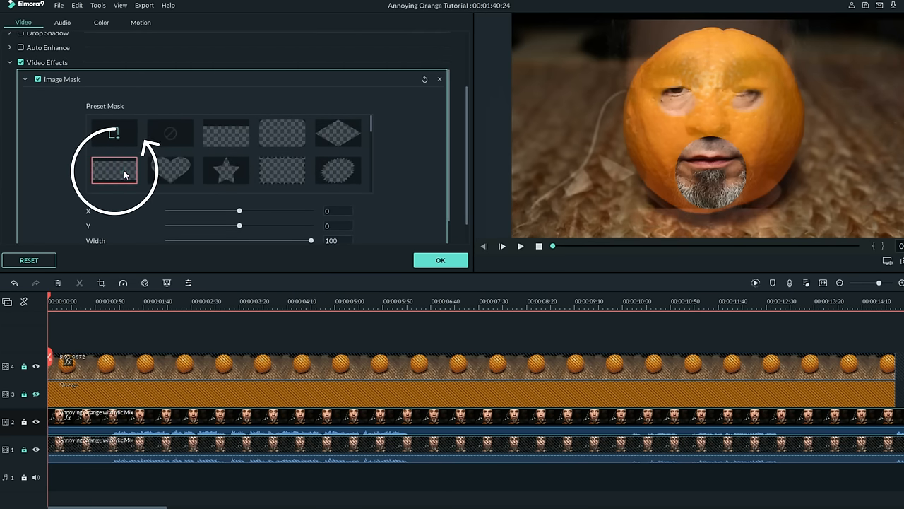
scroll(124, 173, "down", 3)
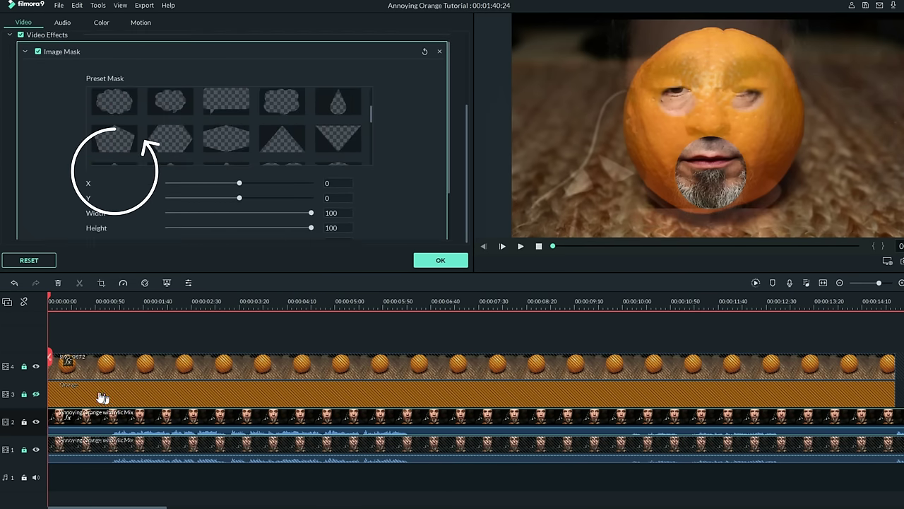
Step: Set the mask band to Height 83 and Y -89, toggling track 1 to check the eyes show through
left_click(36, 449)
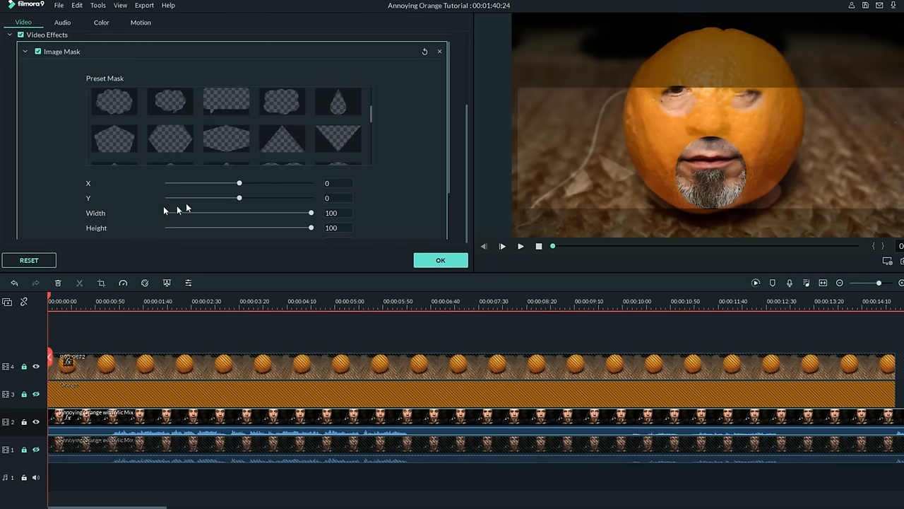
left_click_drag(311, 228, 286, 228)
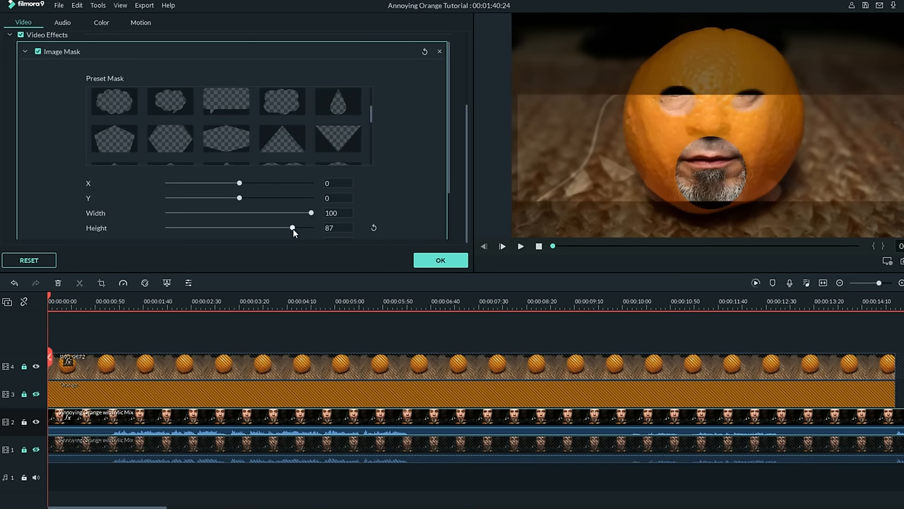
left_click_drag(239, 198, 233, 198)
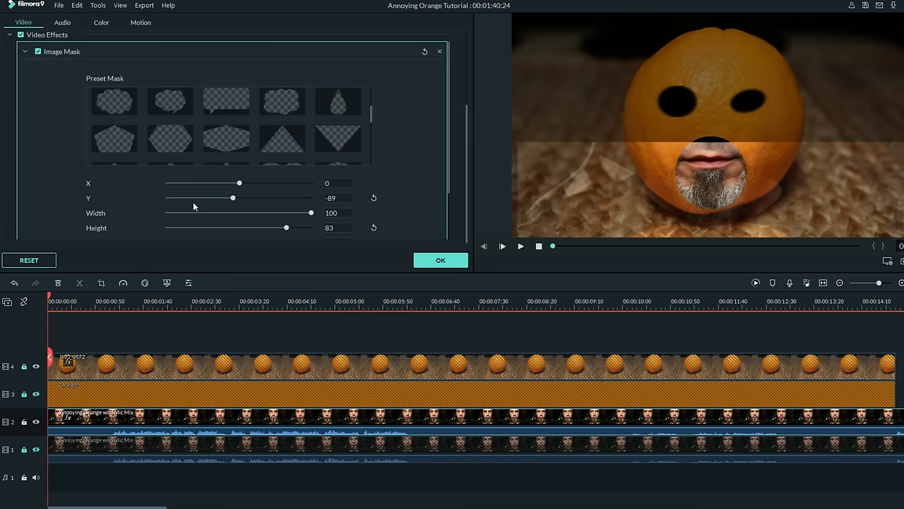
mouse_move(35, 422)
left_click(35, 450)
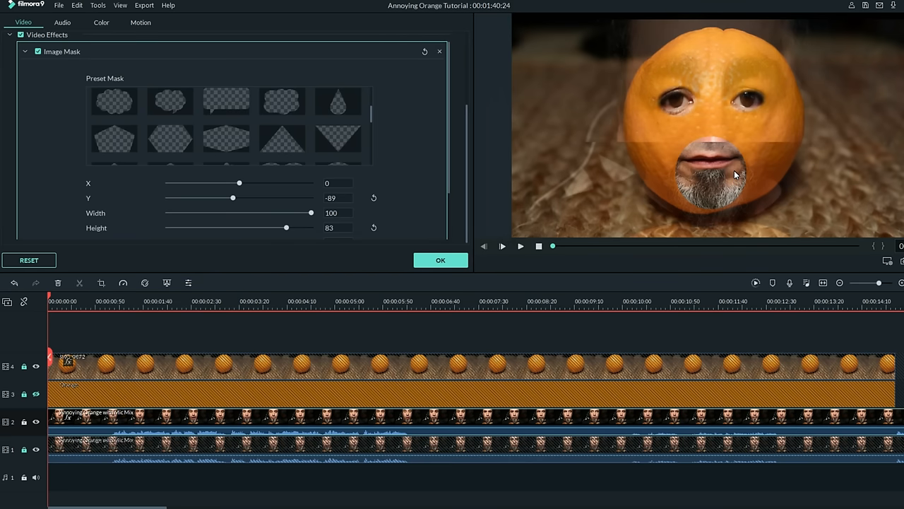
Step: Lock track 2, unlock track 4, and set the orange's mouth mask to Y -124, Width 32, Height 39, Feather about 99.66
left_click(440, 260)
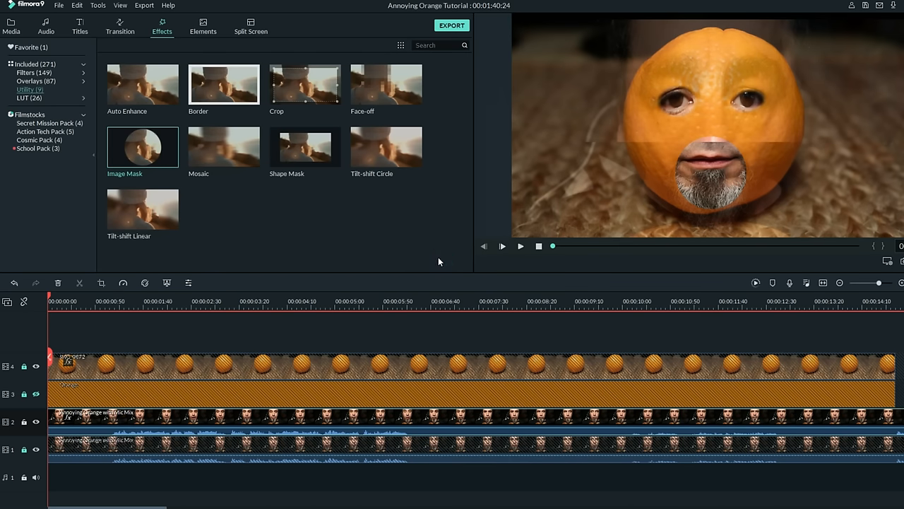
left_click(24, 421)
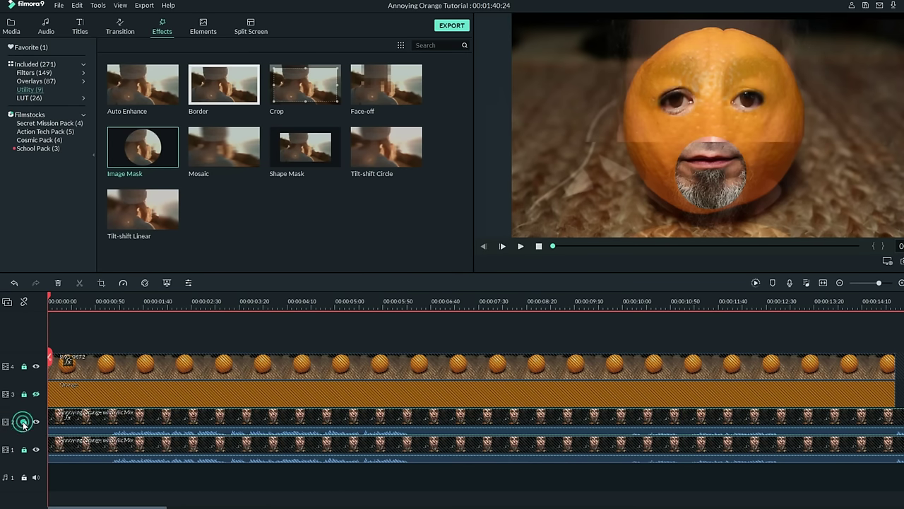
left_click(24, 366)
double_click(129, 368)
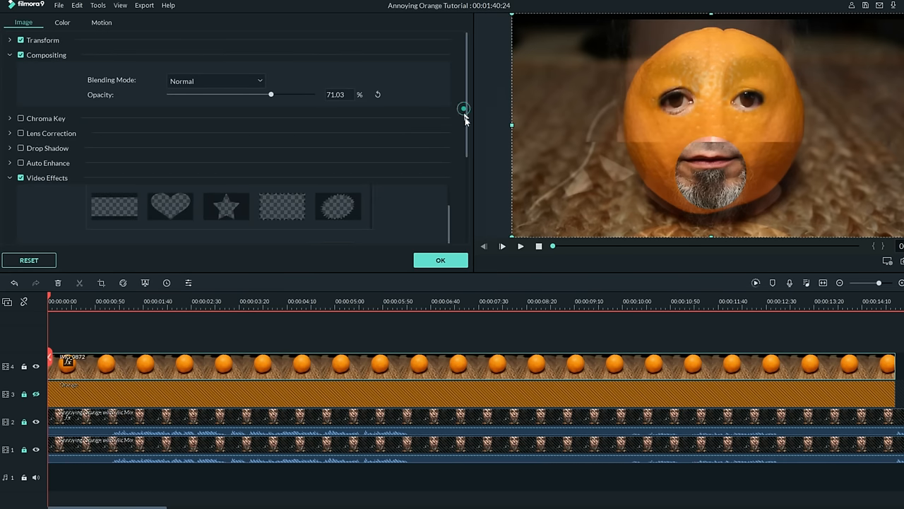
left_click_drag(466, 136, 460, 197)
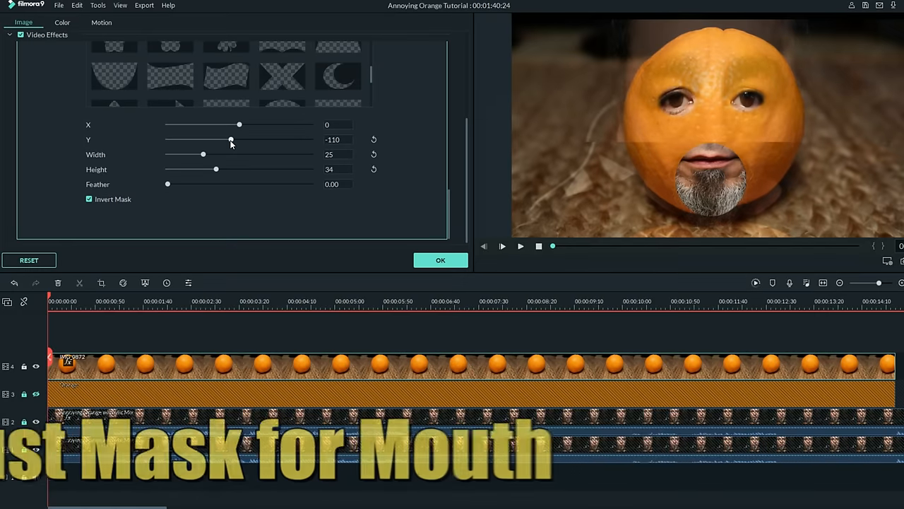
mouse_move(230, 143)
left_mouse_down()
mouse_move(225, 172)
mouse_move(212, 159)
mouse_move(232, 140)
left_mouse_up()
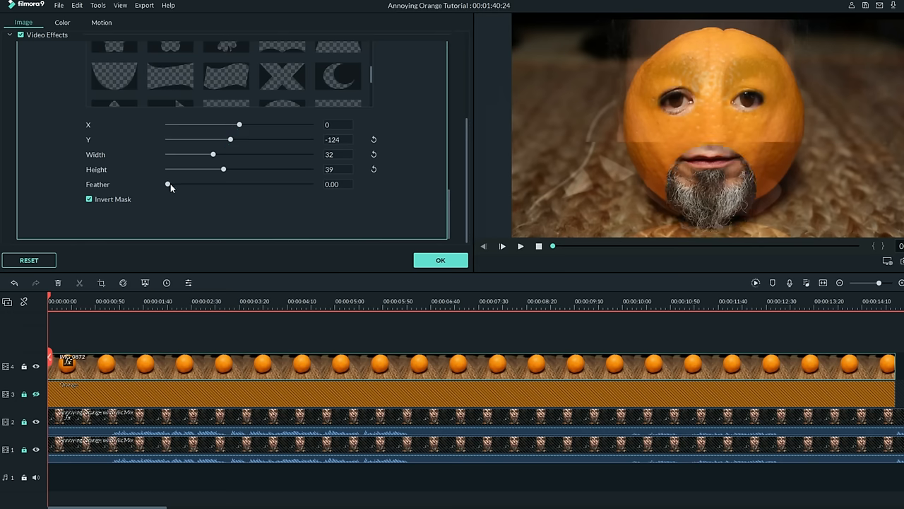
left_click_drag(170, 185, 311, 188)
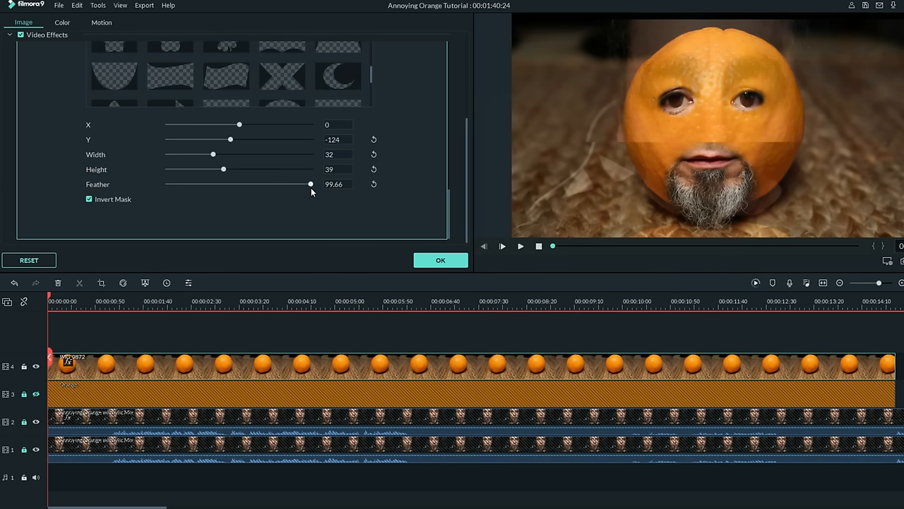
scroll(409, 157, "up", 1)
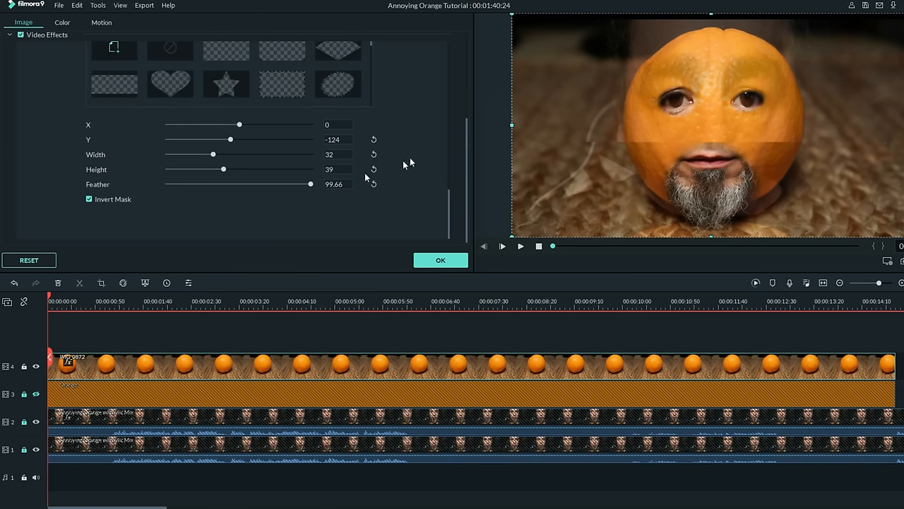
scroll(282, 162, "up", 3)
scroll(210, 148, "up", 1)
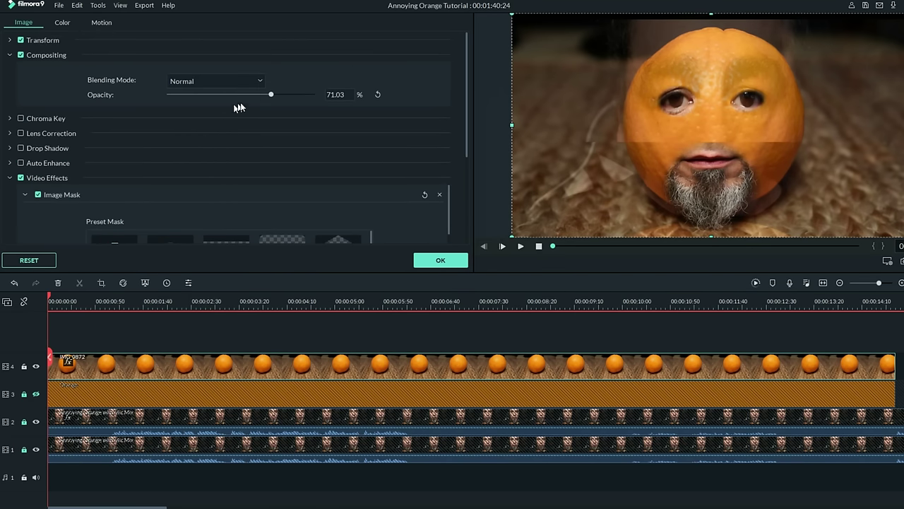
Step: Raise the orange layer's opacity to 100% and lower the beard cut-out slightly
left_click_drag(271, 95, 334, 98)
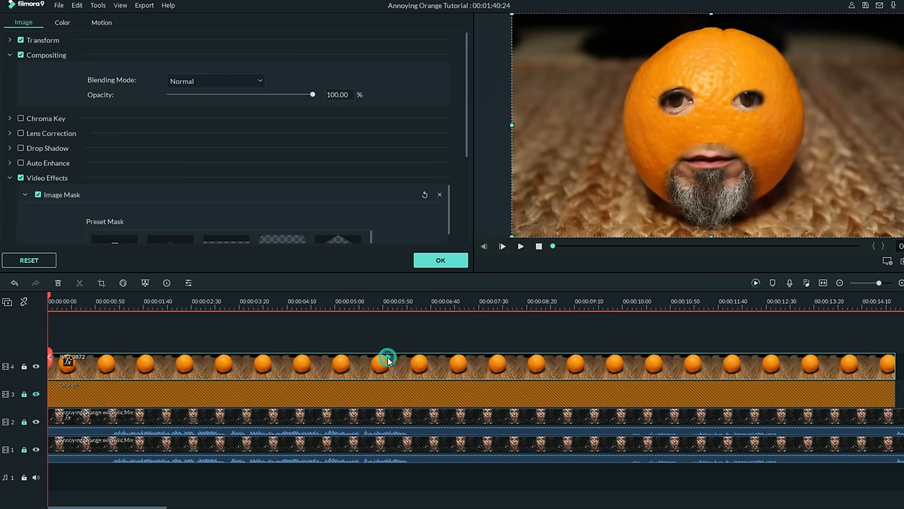
scroll(320, 173, "down", 2)
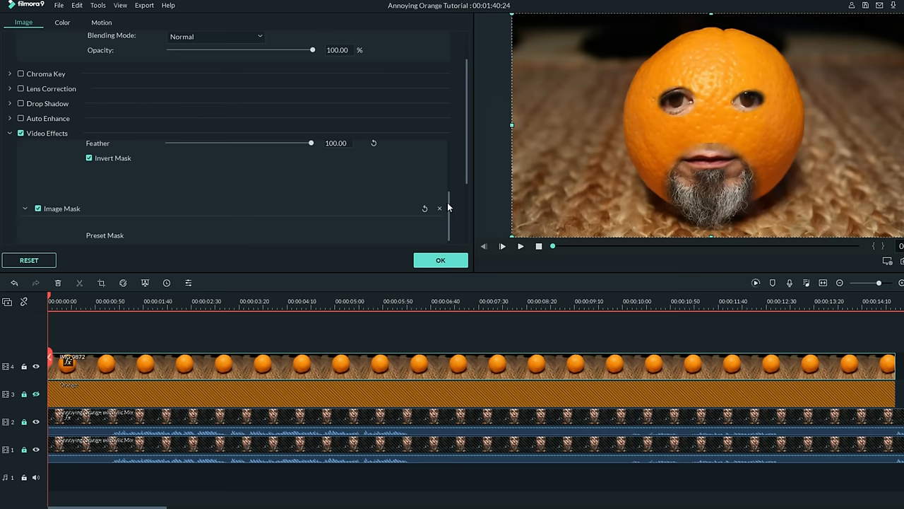
left_click_drag(447, 202, 448, 169)
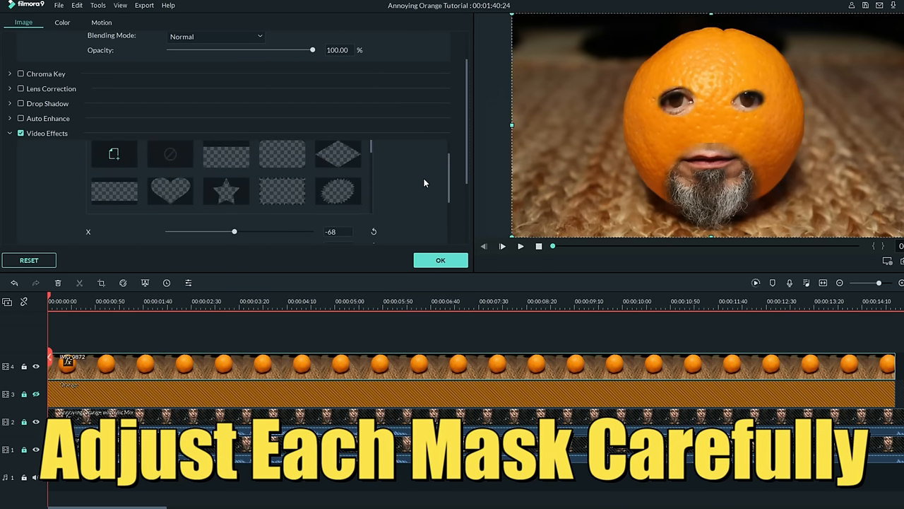
scroll(423, 177, "up", 3)
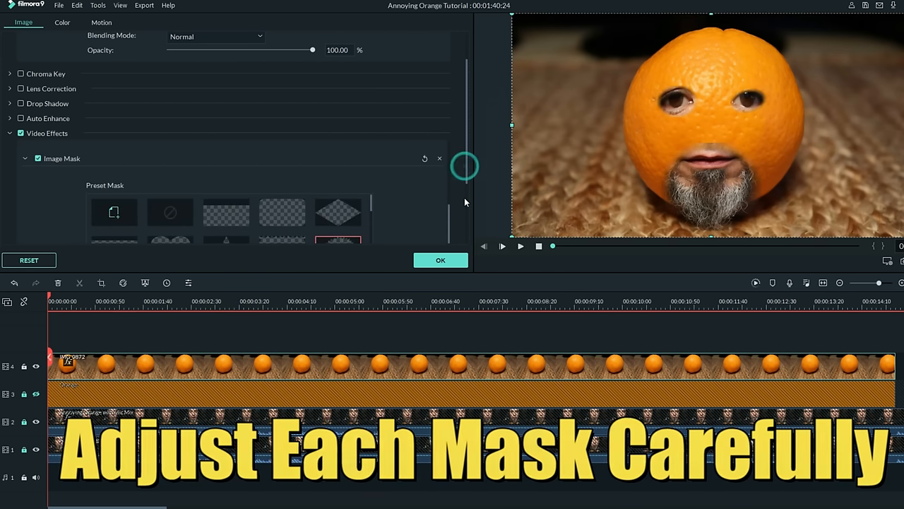
left_click_drag(465, 169, 465, 197)
scroll(405, 149, "down", 1)
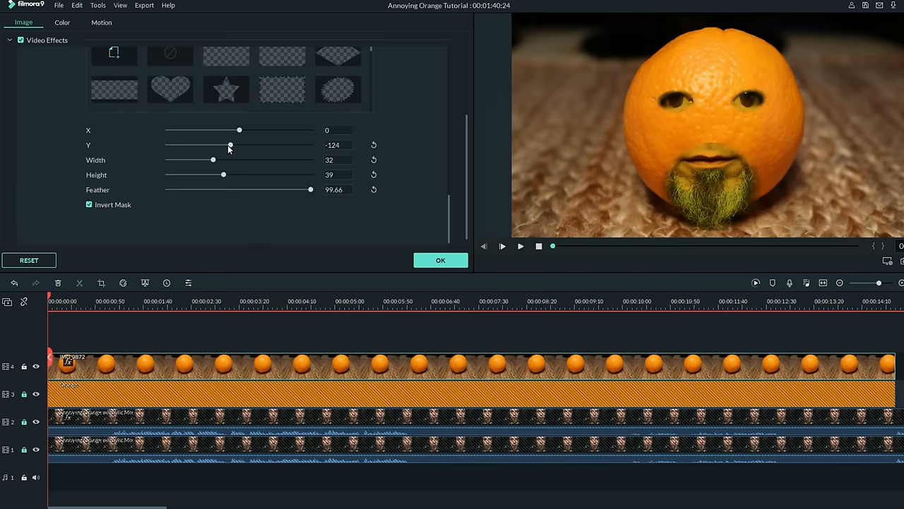
left_click_drag(228, 146, 229, 147)
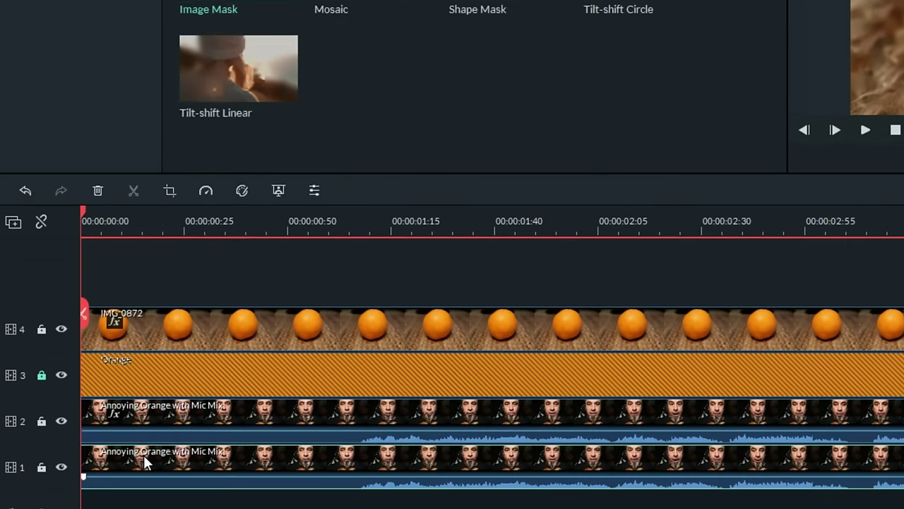
Step: Add a Freeze Frame to the track 1 speaker clip and extend it across the whole track
right_click(125, 454)
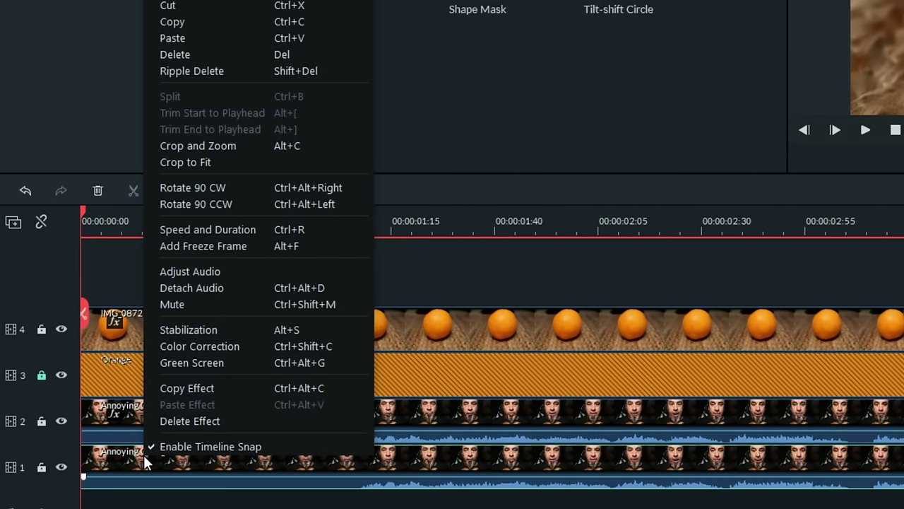
left_click(202, 245)
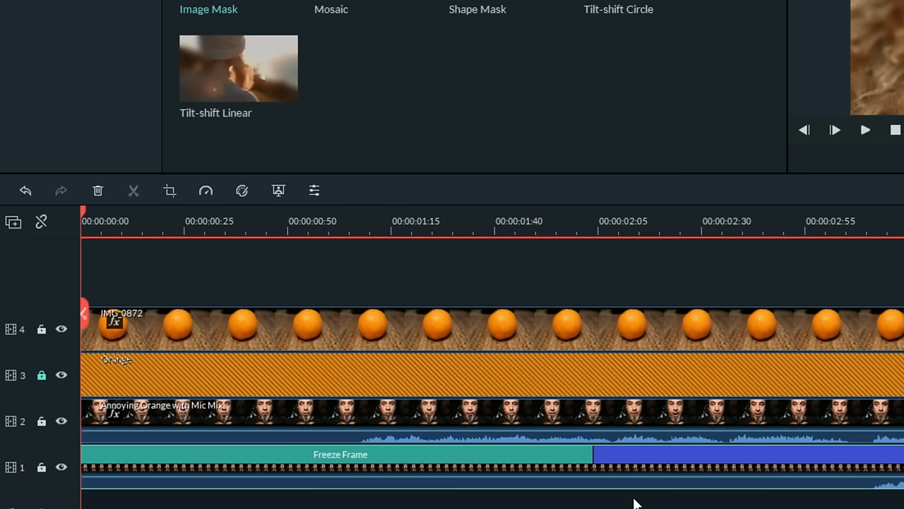
left_click_drag(591, 459, 901, 455)
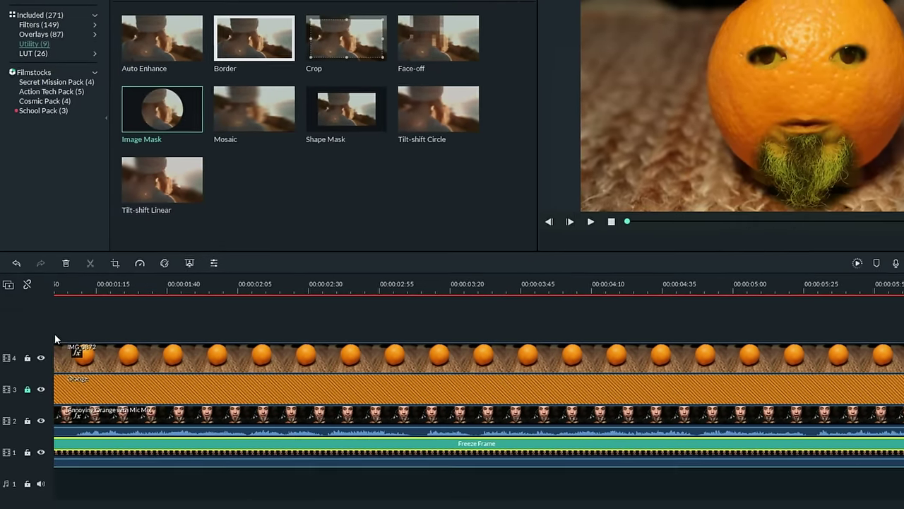
scroll(54, 333, "up", 5)
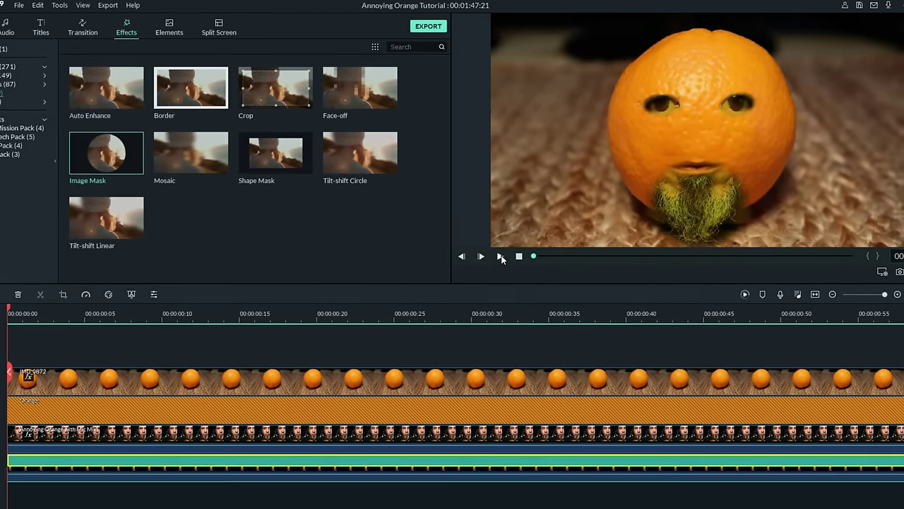
left_click(518, 246)
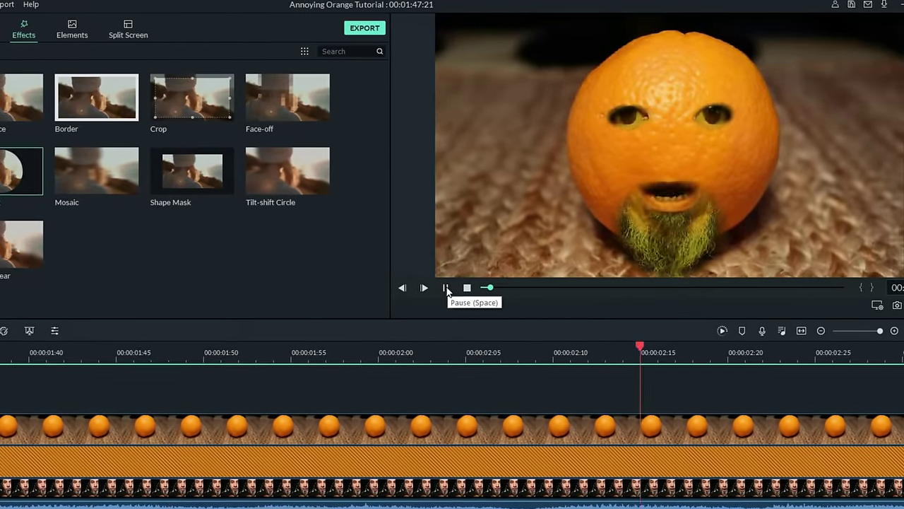
left_click(482, 270)
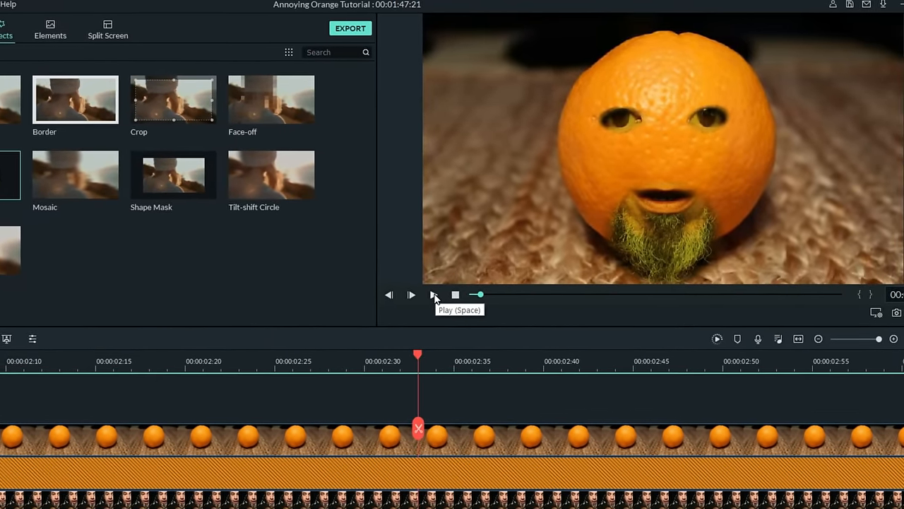